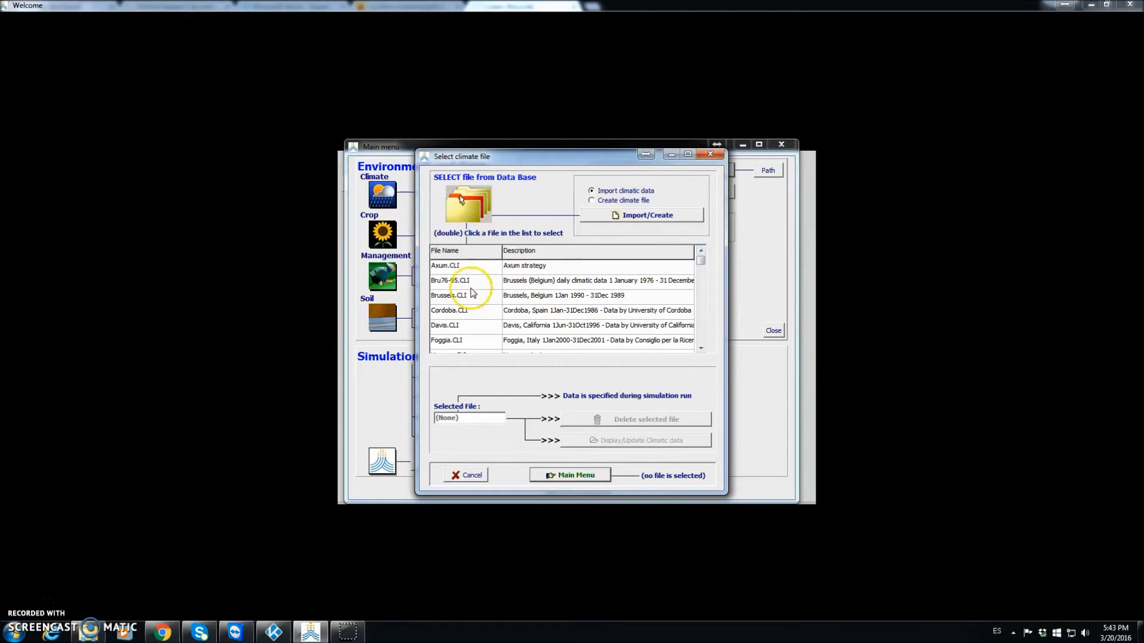
- Select the climate file santaella_00_08.CLI from the database and return to the main menu
click(702, 348)
click(703, 348)
click(703, 349)
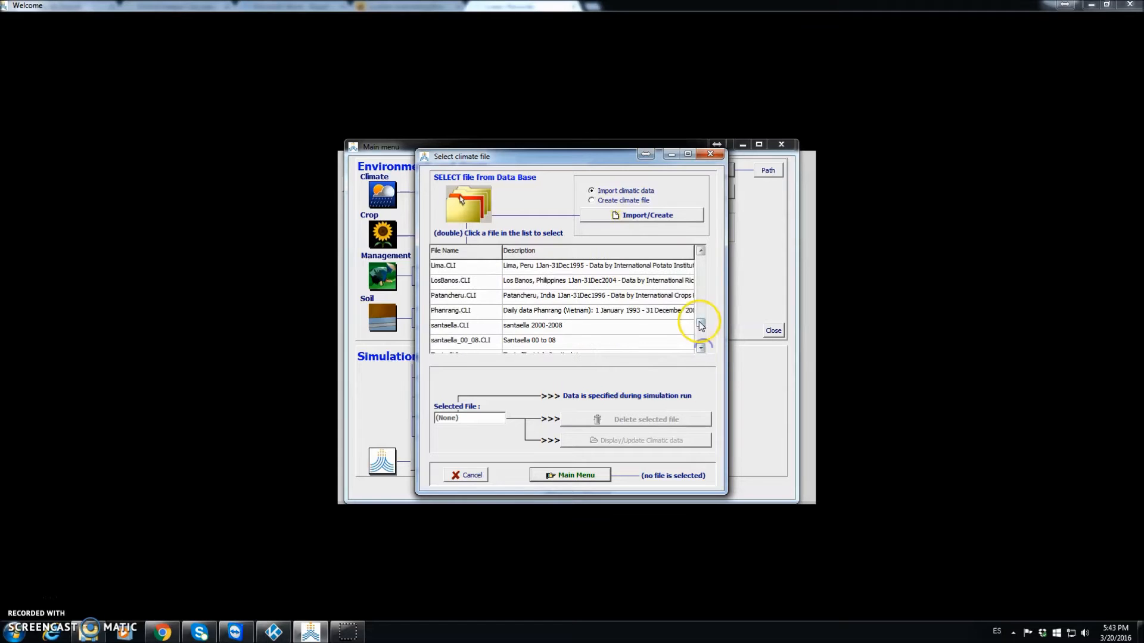
double_click(482, 342)
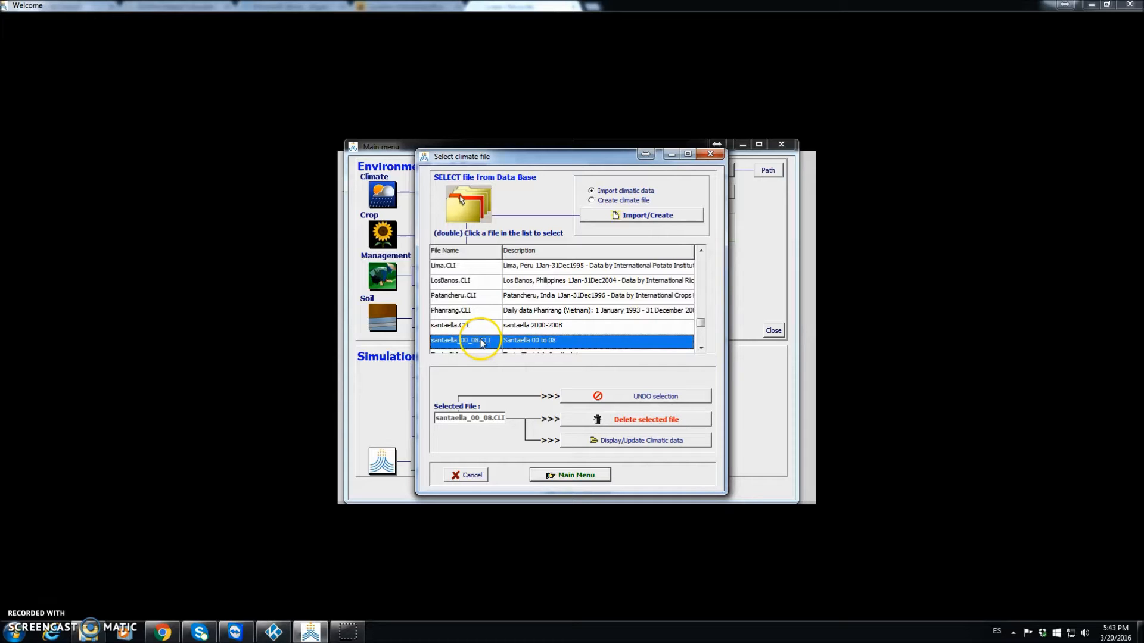
click(584, 476)
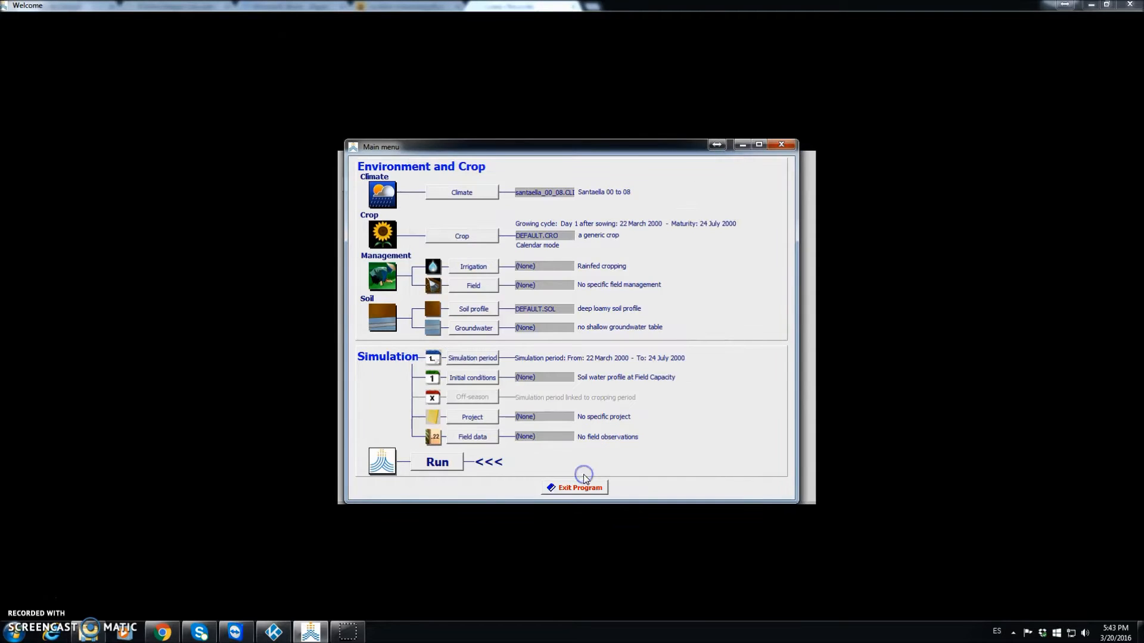
- Set the crop's growing cycle to start on 1 April 2000
click(462, 237)
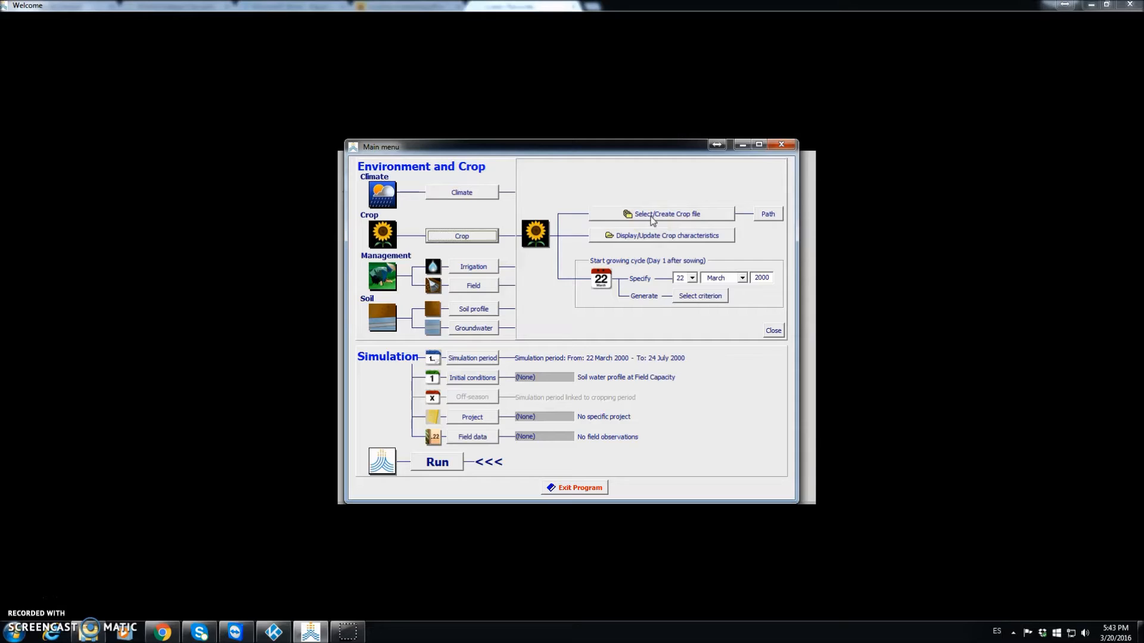
click(692, 278)
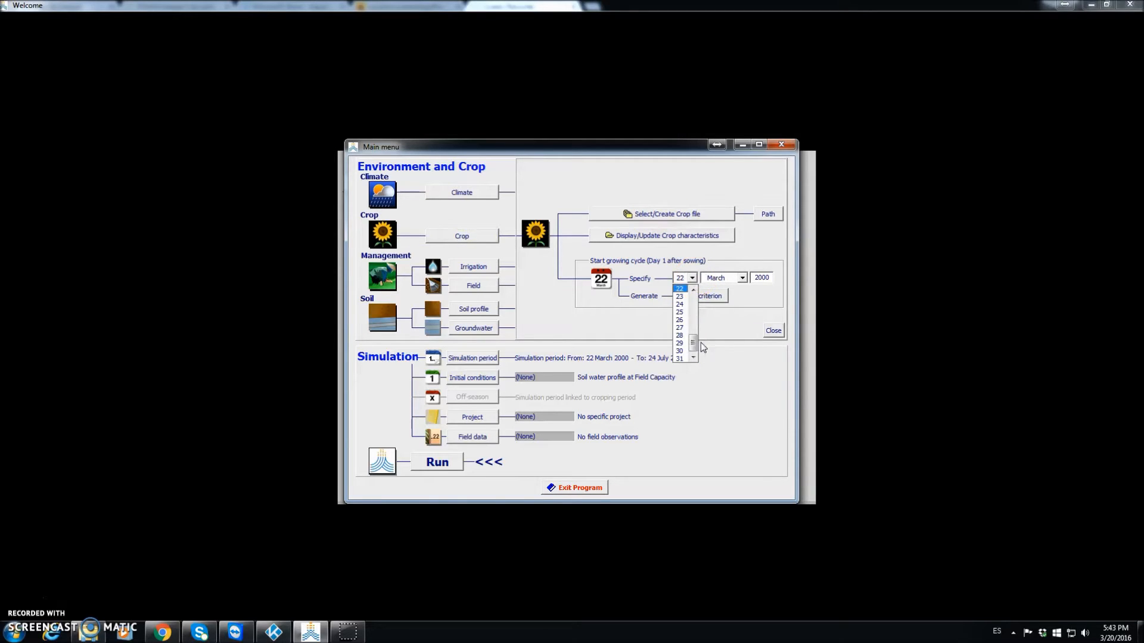
drag(694, 339, 691, 296)
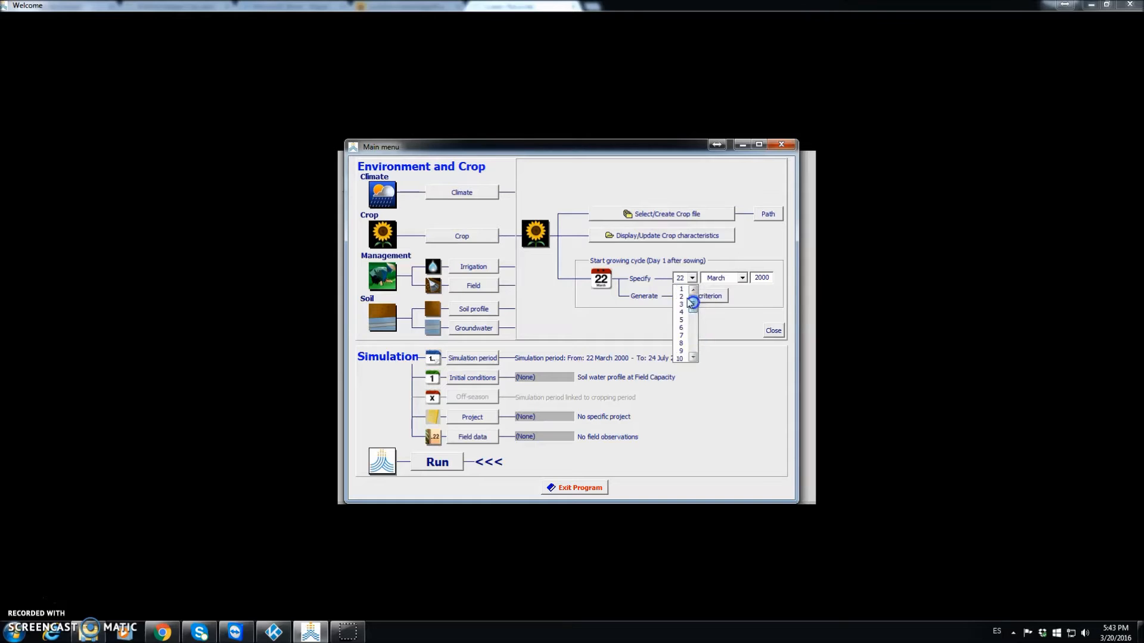
click(681, 291)
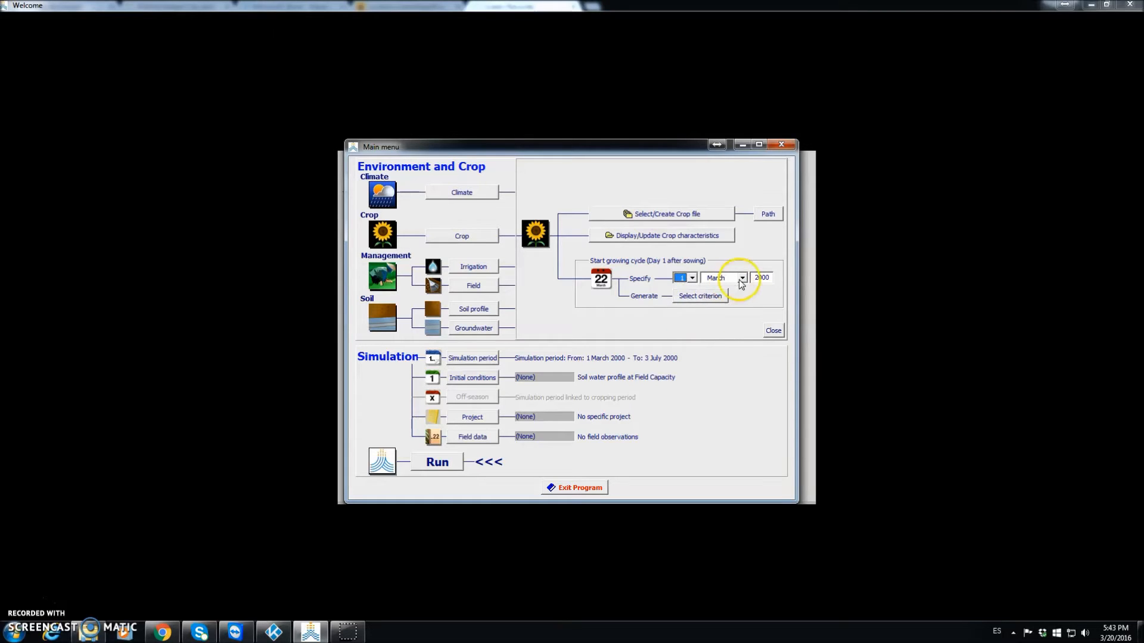
click(742, 278)
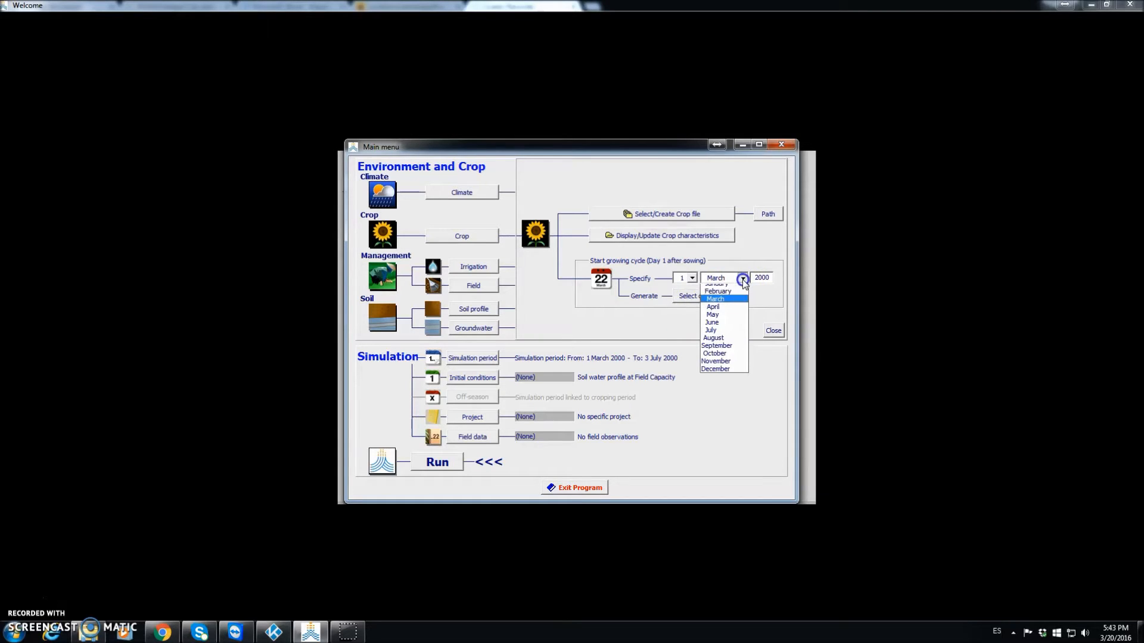
click(728, 308)
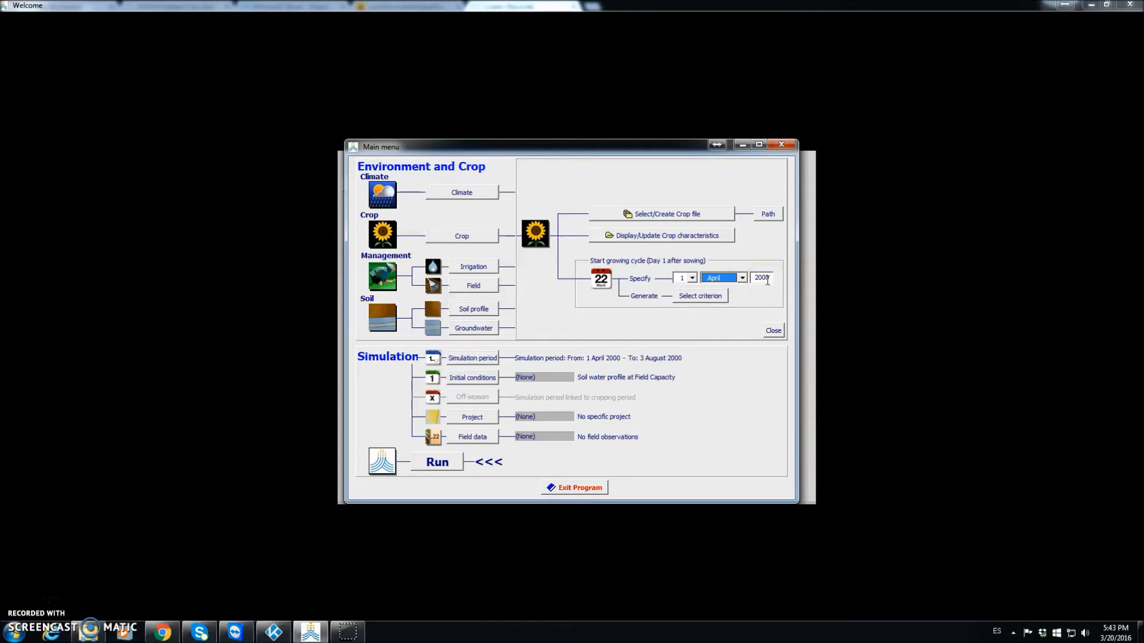
- Select the crop file Cotton.CRO and accept 1 April 2000 as day 1 after sowing
click(663, 215)
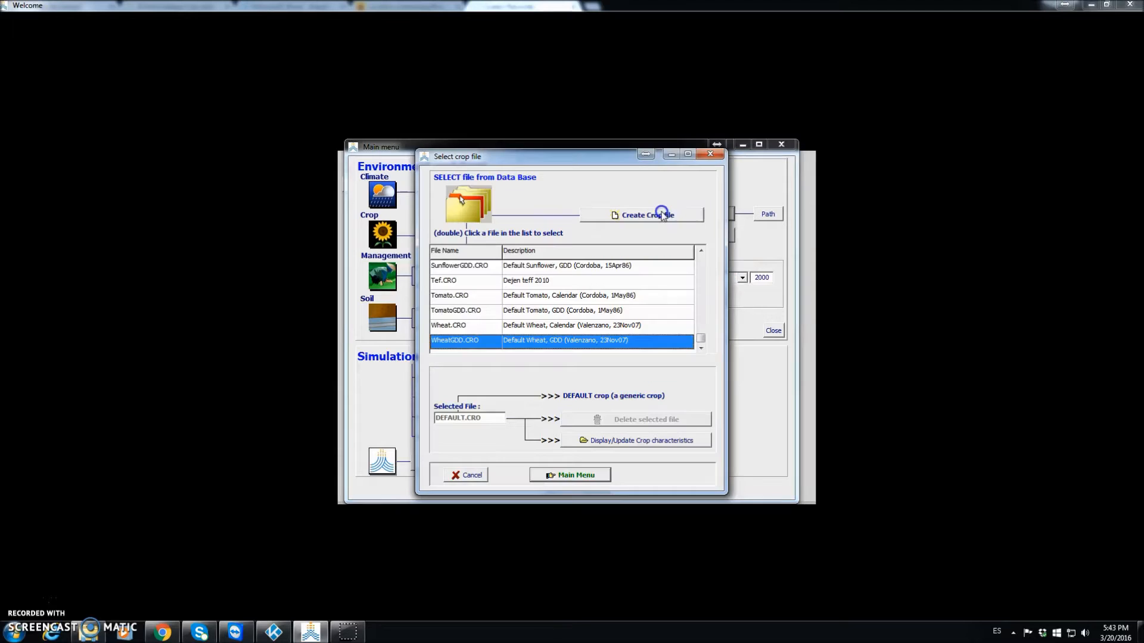
drag(702, 340, 699, 305)
drag(706, 262, 706, 262)
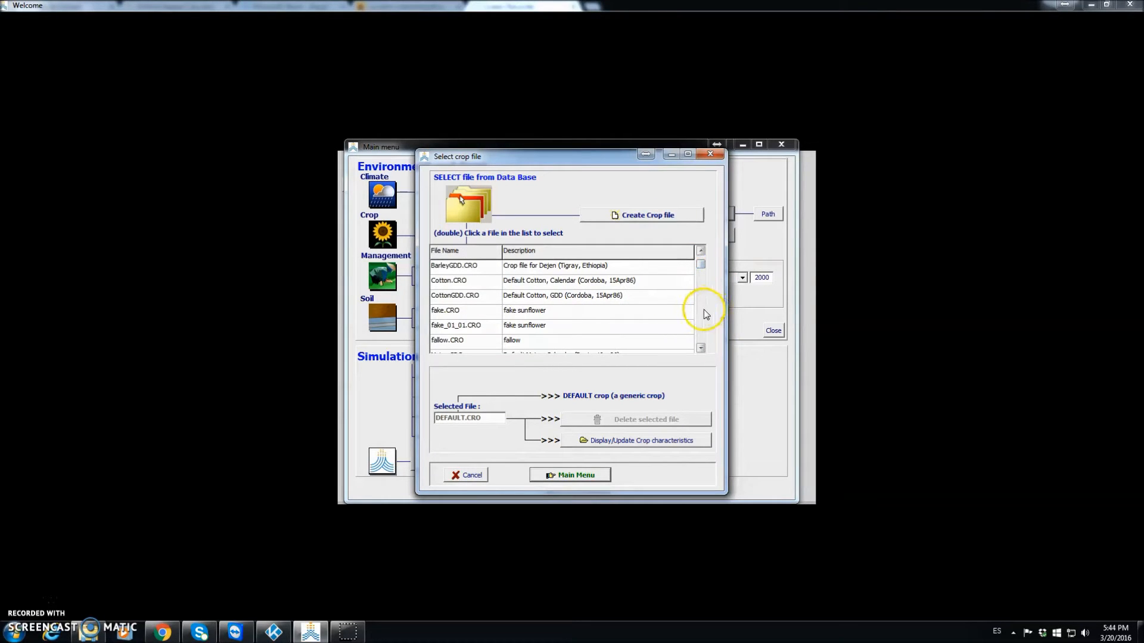
double_click(462, 282)
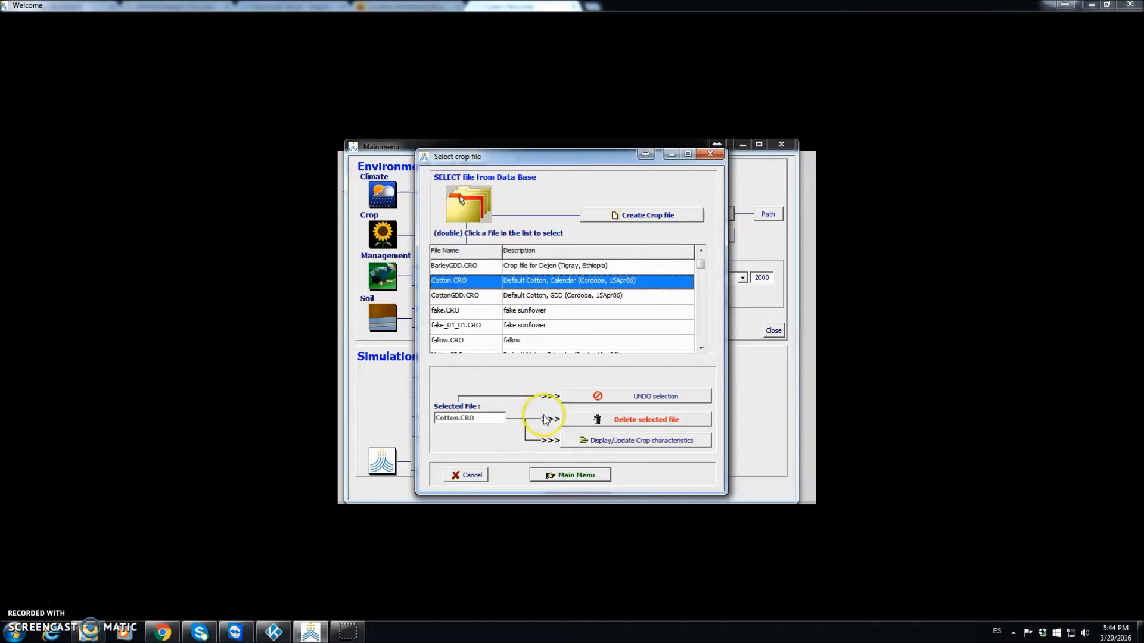
click(587, 476)
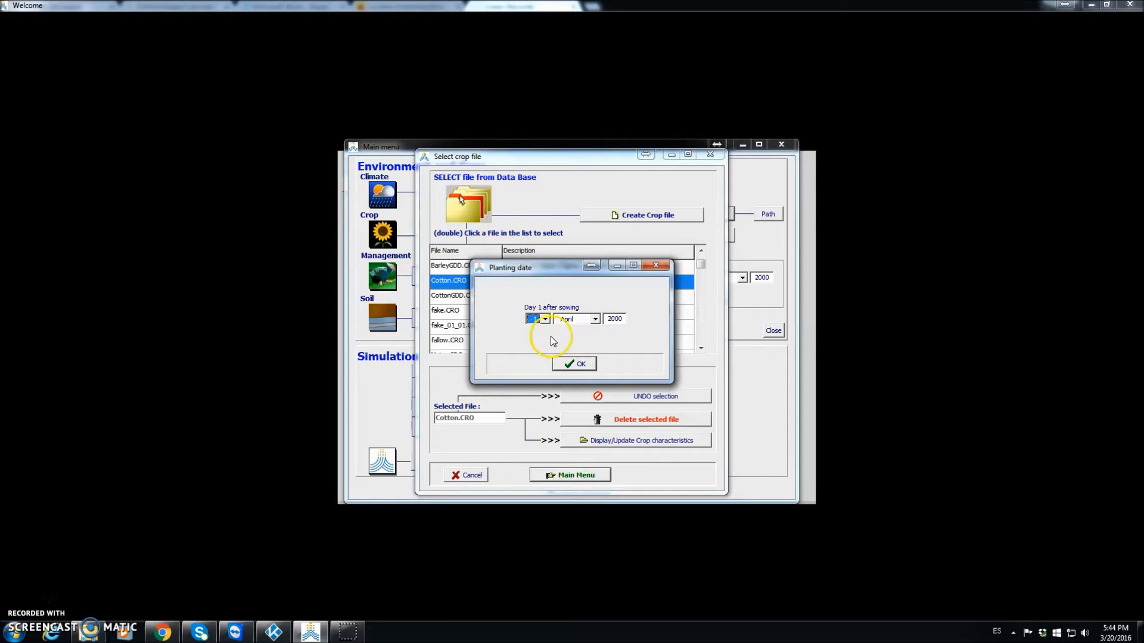
click(581, 365)
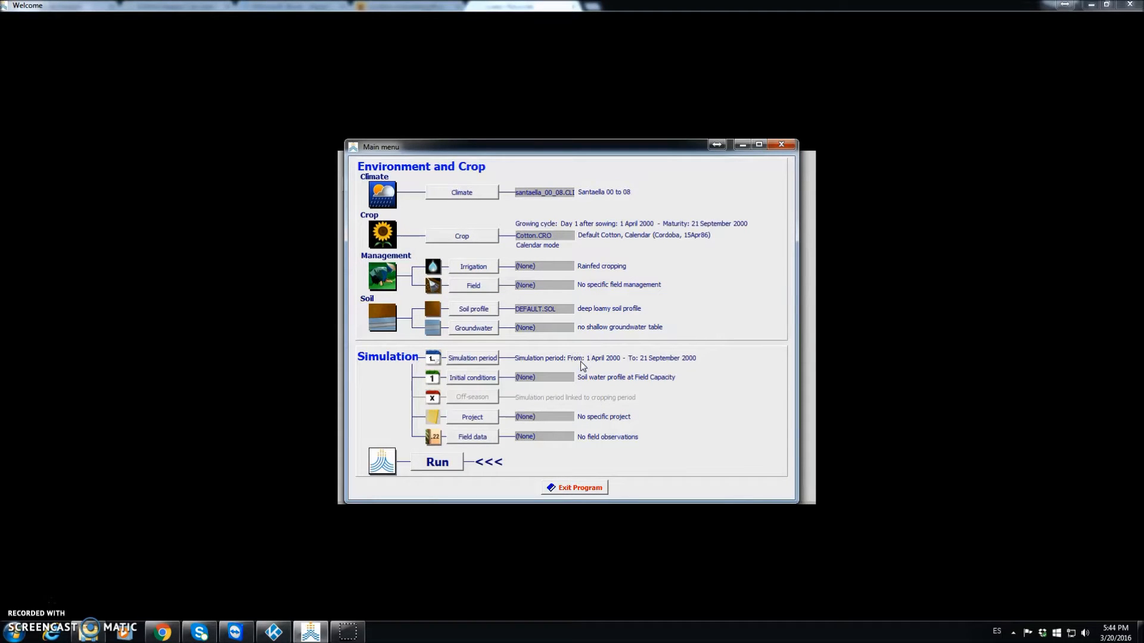
- Start creating a new irrigation file of the type Generation of irrigation schedule
click(473, 268)
click(473, 268)
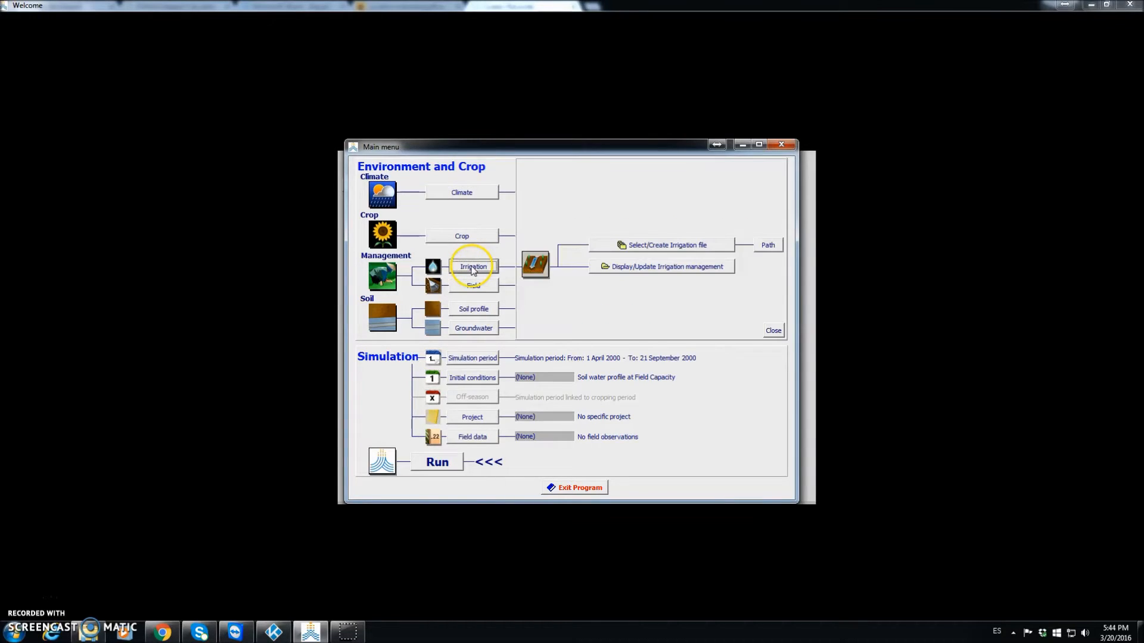
click(664, 248)
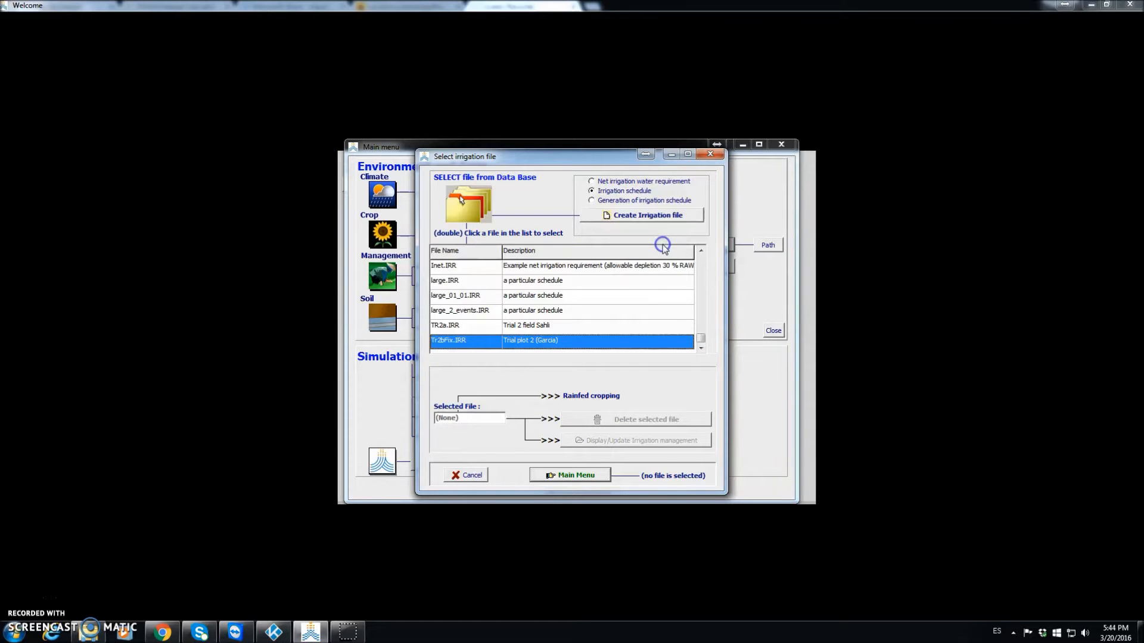
drag(701, 340, 697, 262)
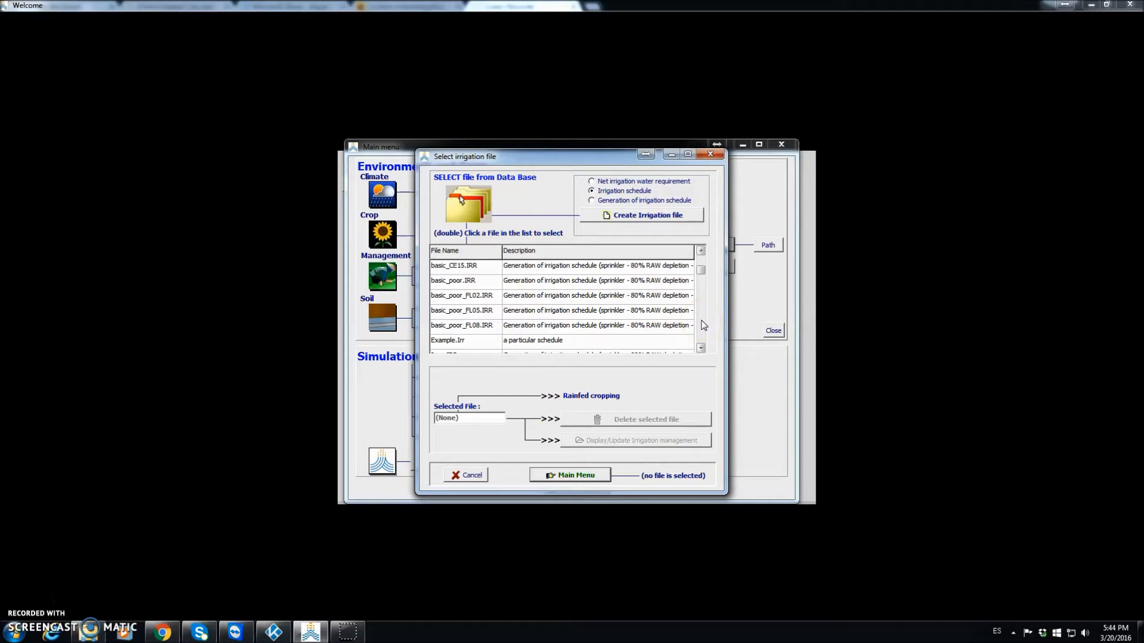
click(591, 201)
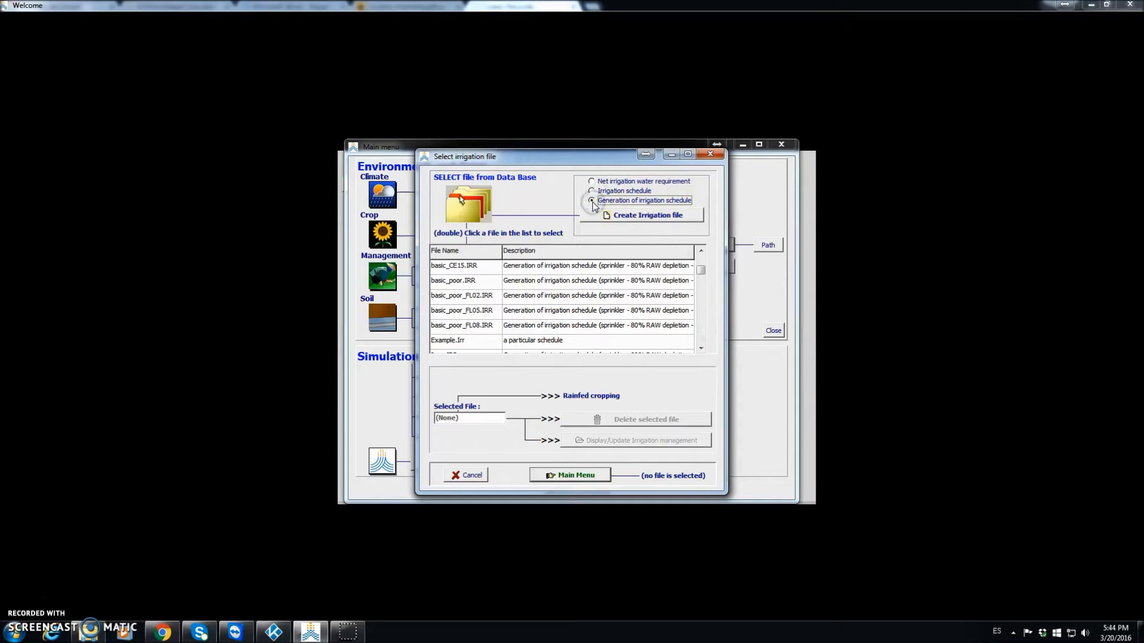
click(626, 216)
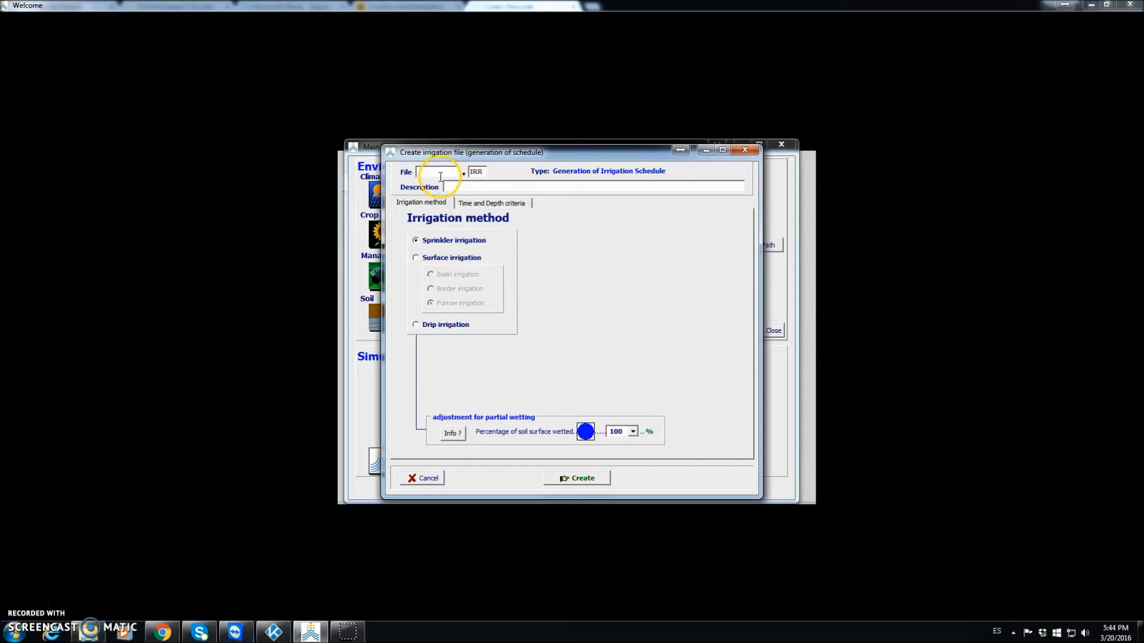
- Name the irrigation file cottton_irrig and describe it as "trial of cotton irrigation in Santaella, Spain"
text(otttom)
key(BackSpace)
text(n_irrig)
click(469, 187)
text(t)
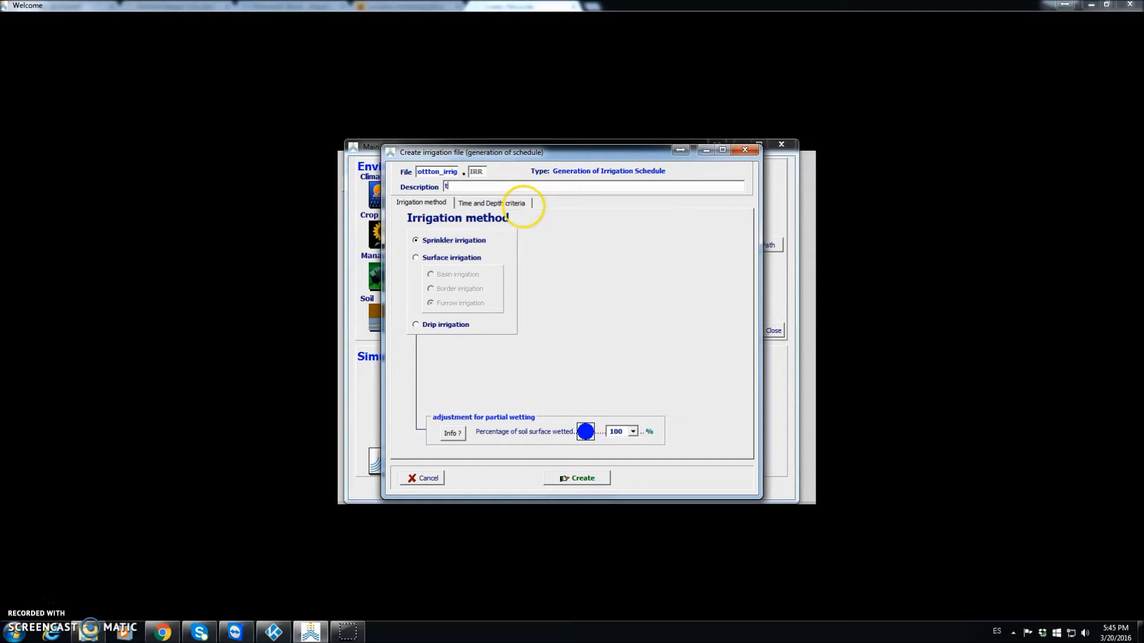
text(rial of cotton)
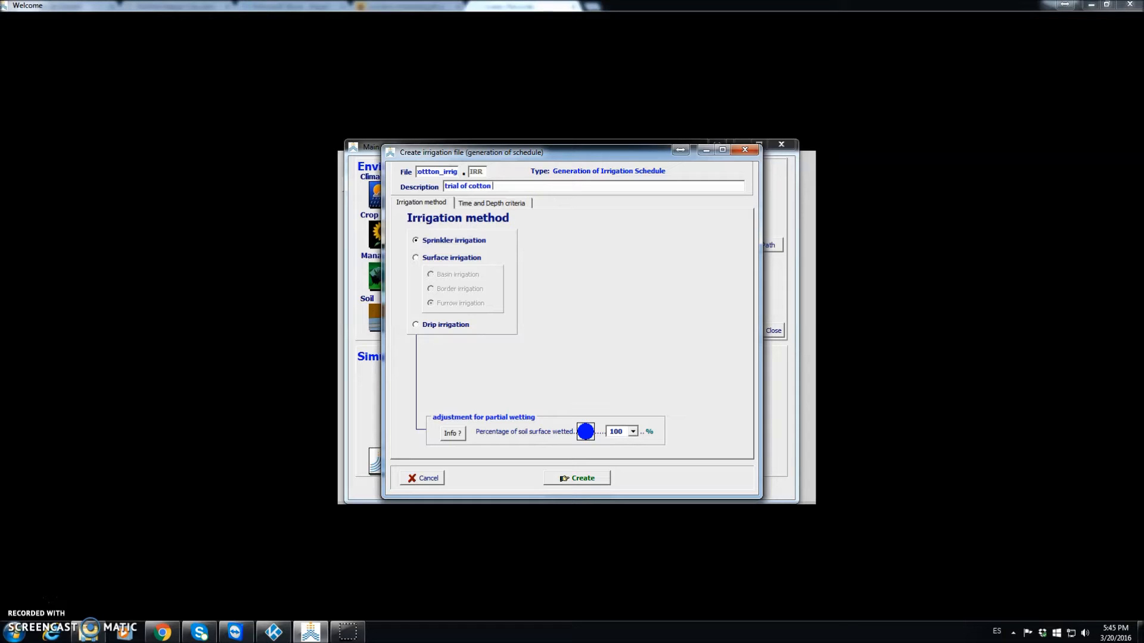
text( irrigation in Santaella, Spain)
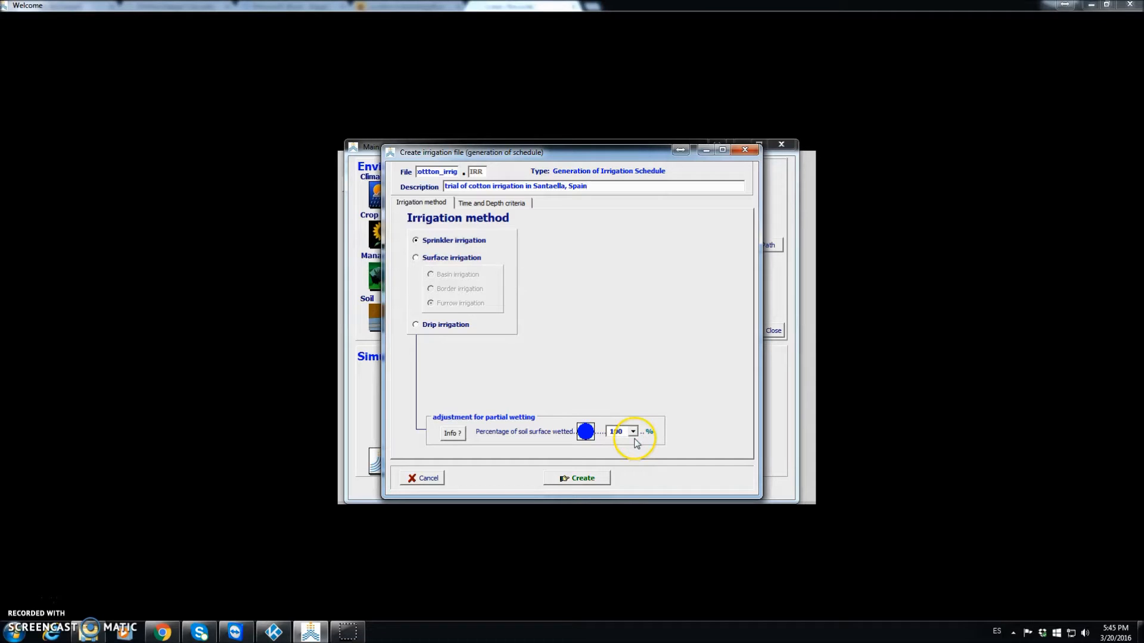
- Set the time criterion to allowable depletion in mm water, assign very poor water quality (4.0 dS/m), and create the irrigation file
click(505, 205)
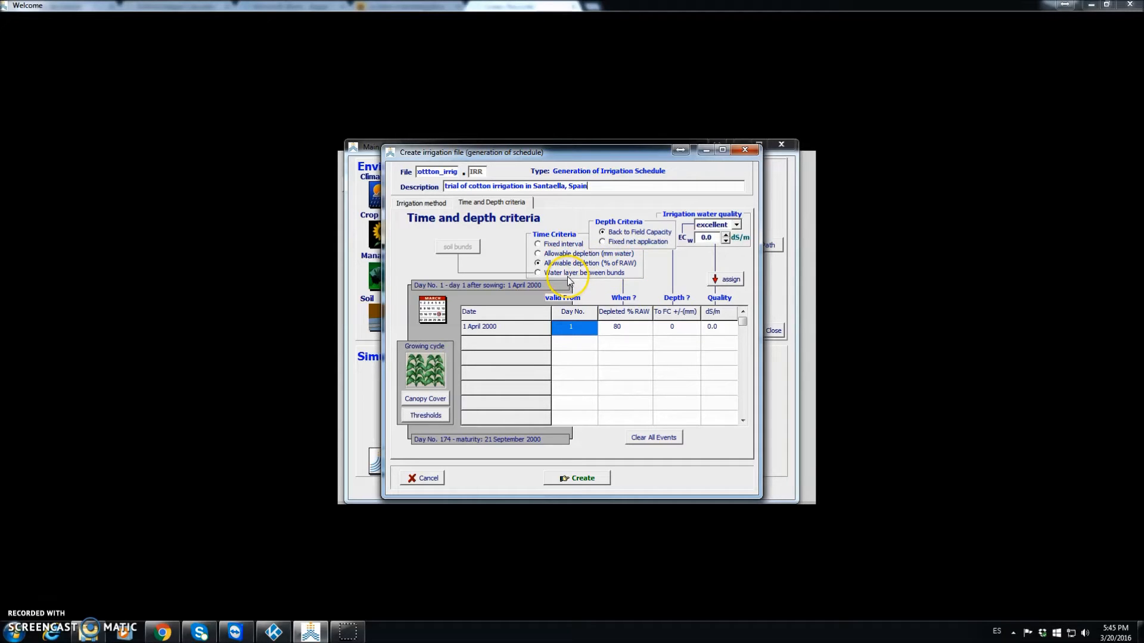
click(538, 254)
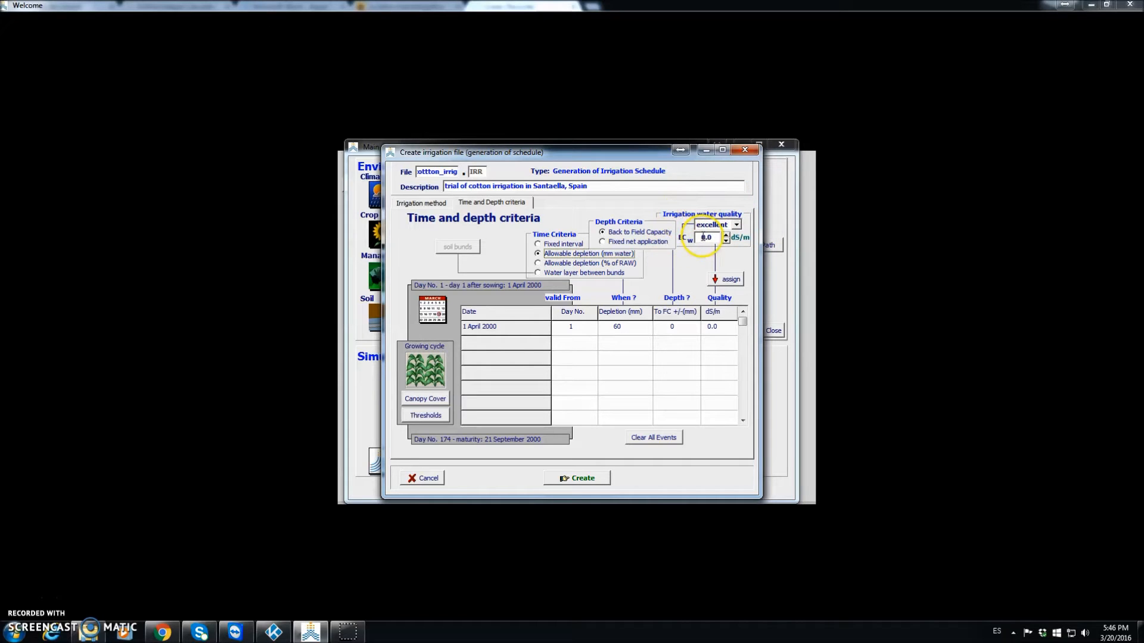
click(737, 225)
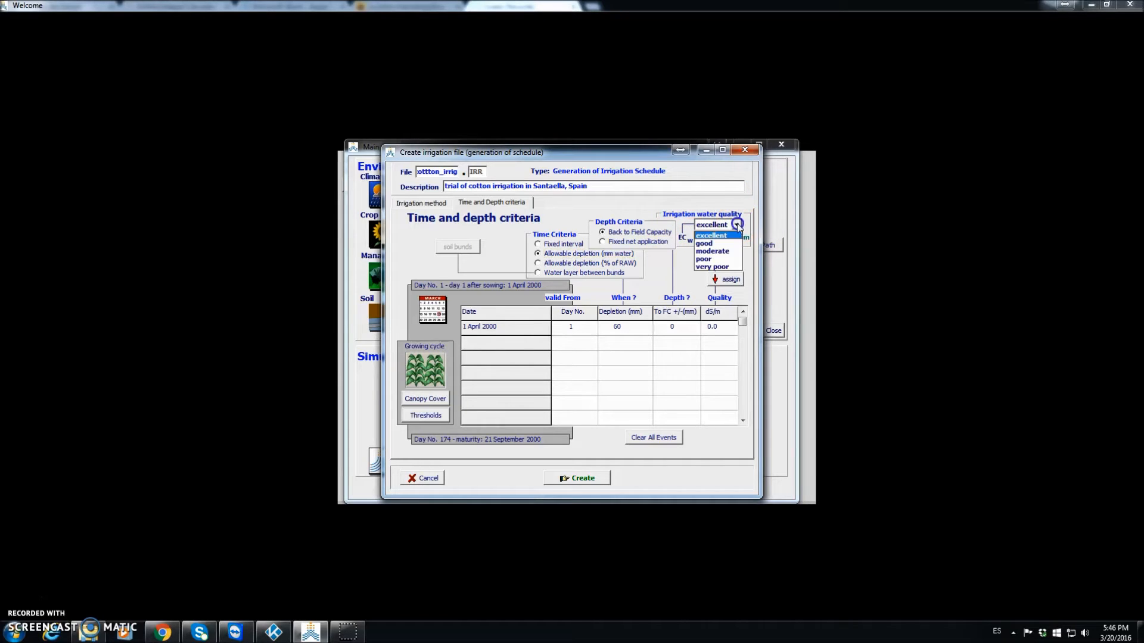
click(716, 268)
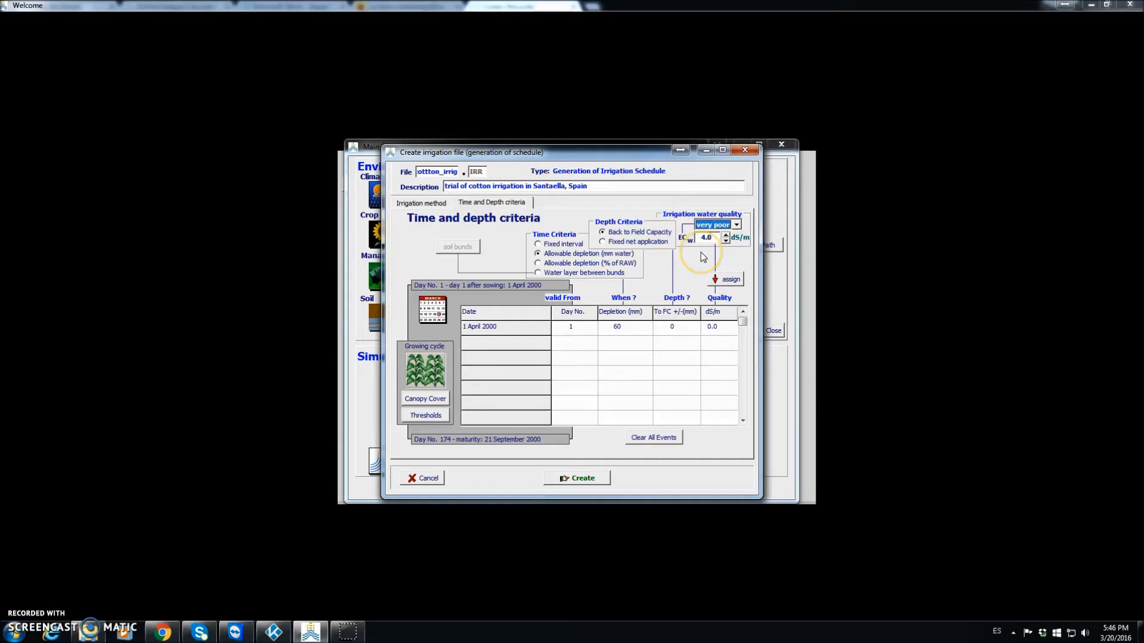
click(729, 279)
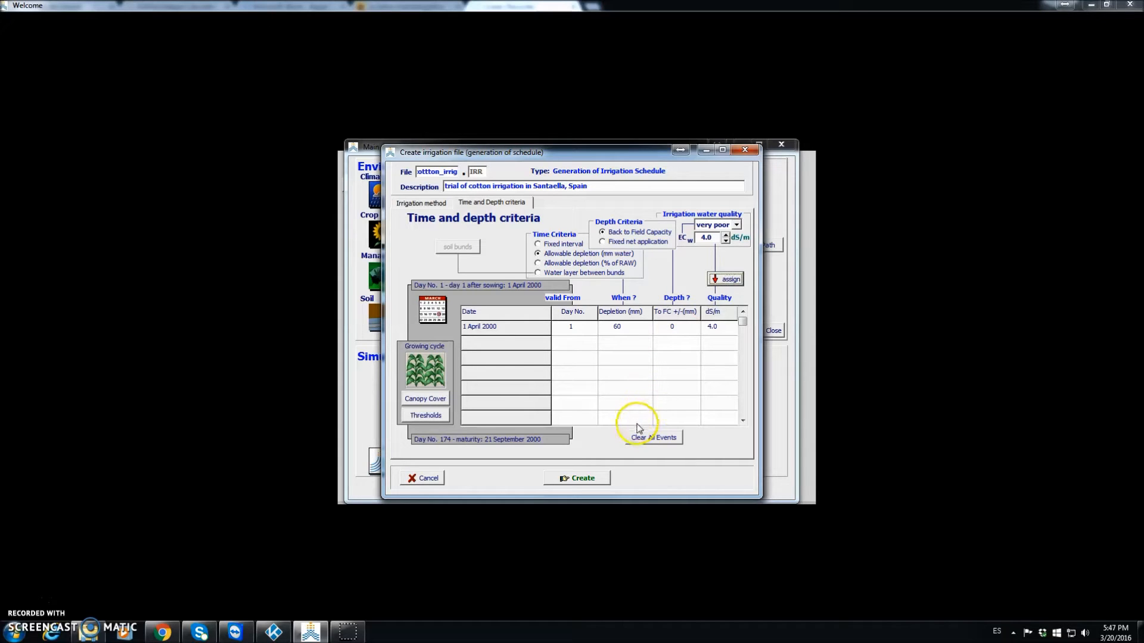
click(581, 480)
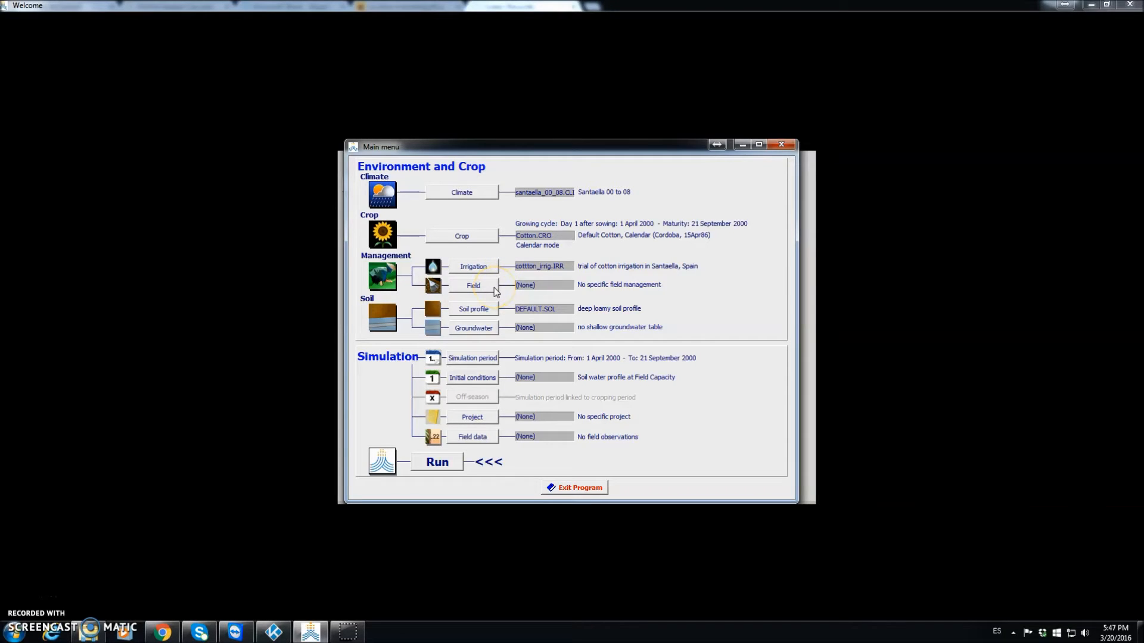
- Select the soil profile file SandyLoam.SOL from the database
click(479, 315)
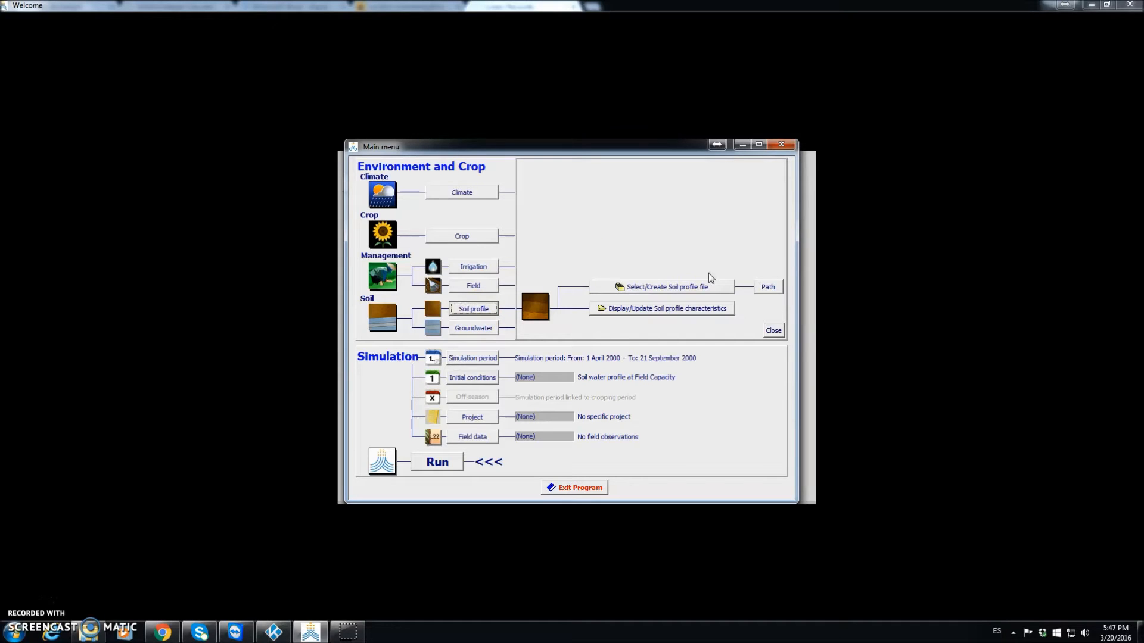
click(645, 287)
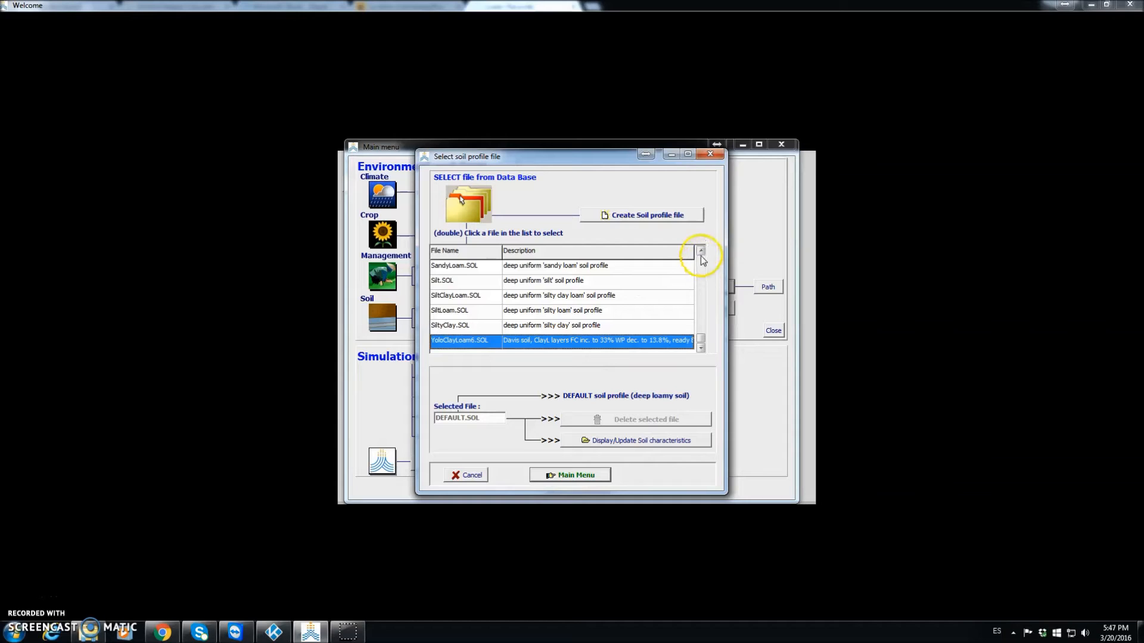
double_click(463, 268)
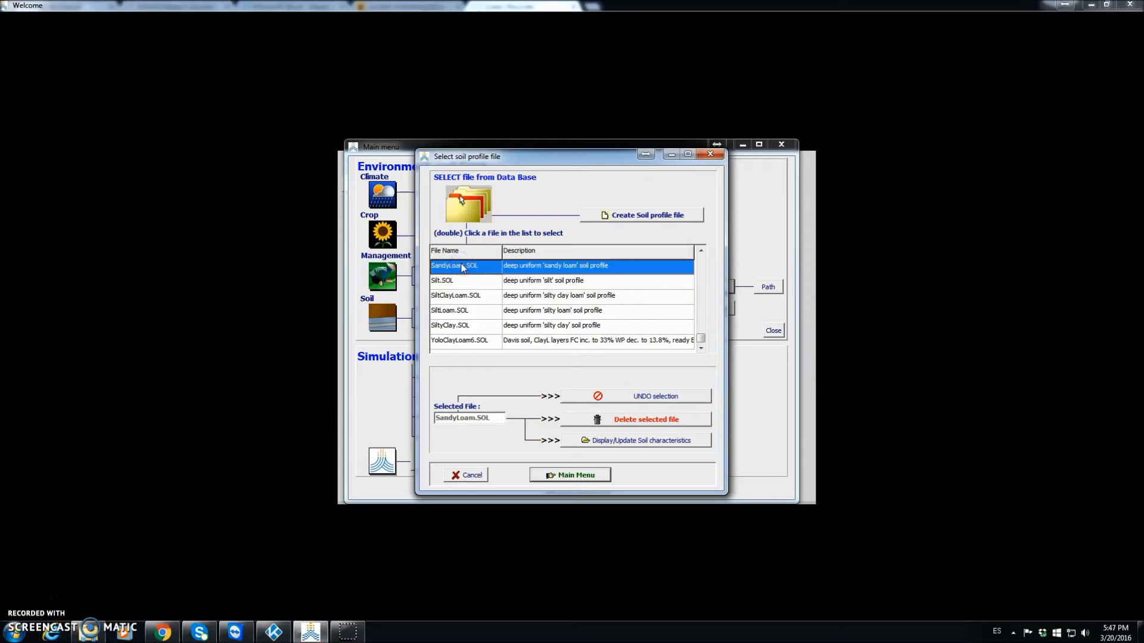
- Review the horizons, surface, restrictive layer and capillary rise characteristics of SandyLoam.SOL and accept it as the soil profile
click(628, 441)
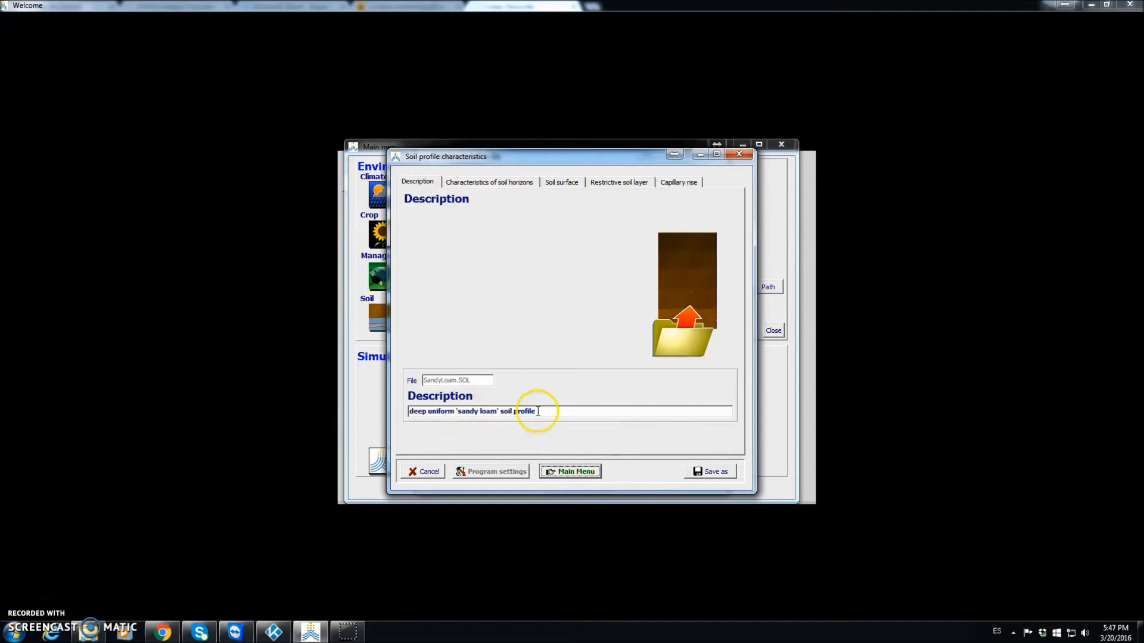
click(506, 184)
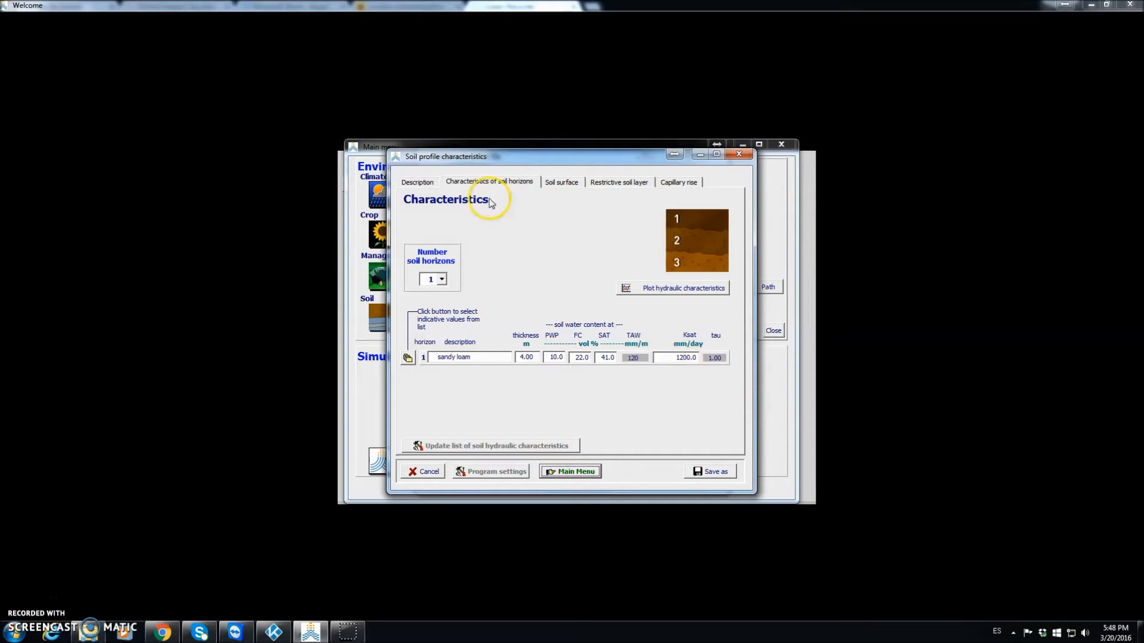
click(562, 183)
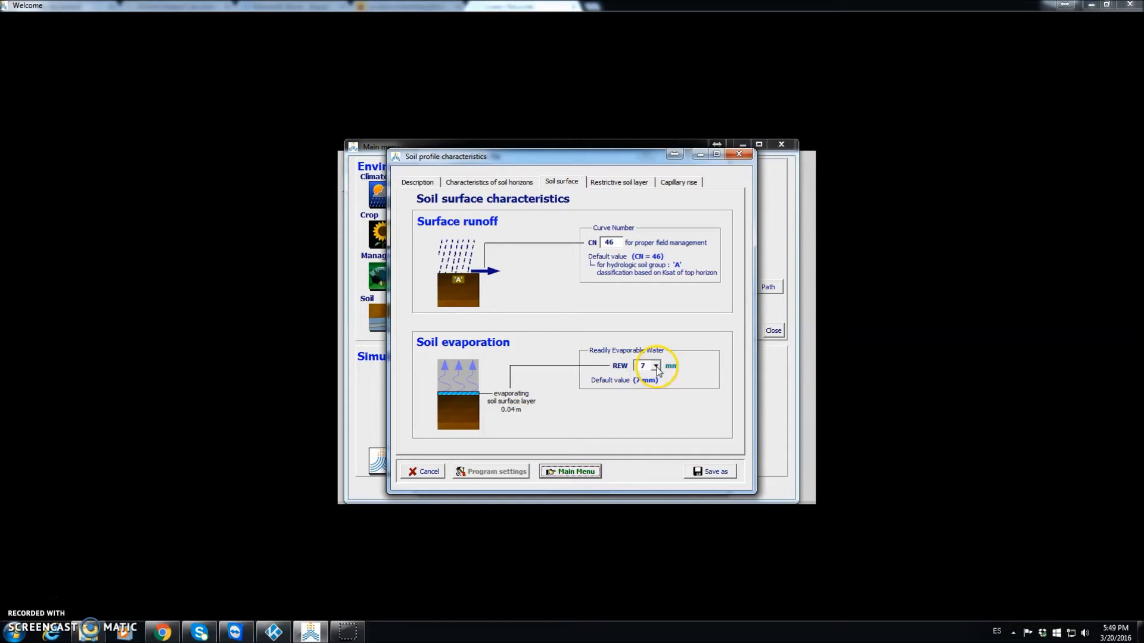
click(612, 187)
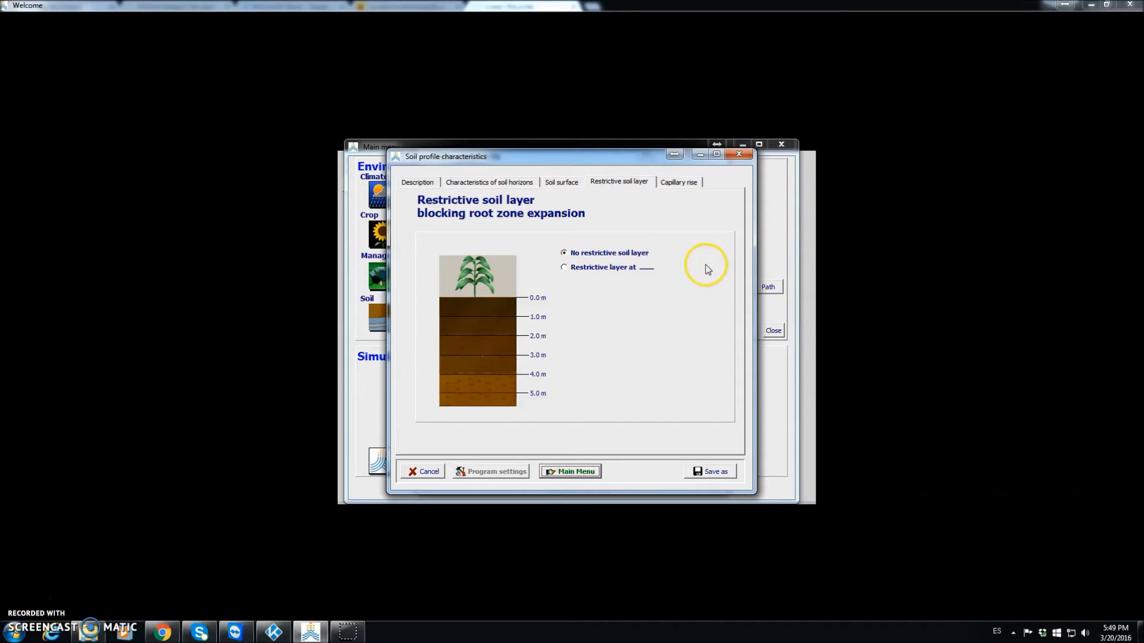
click(680, 186)
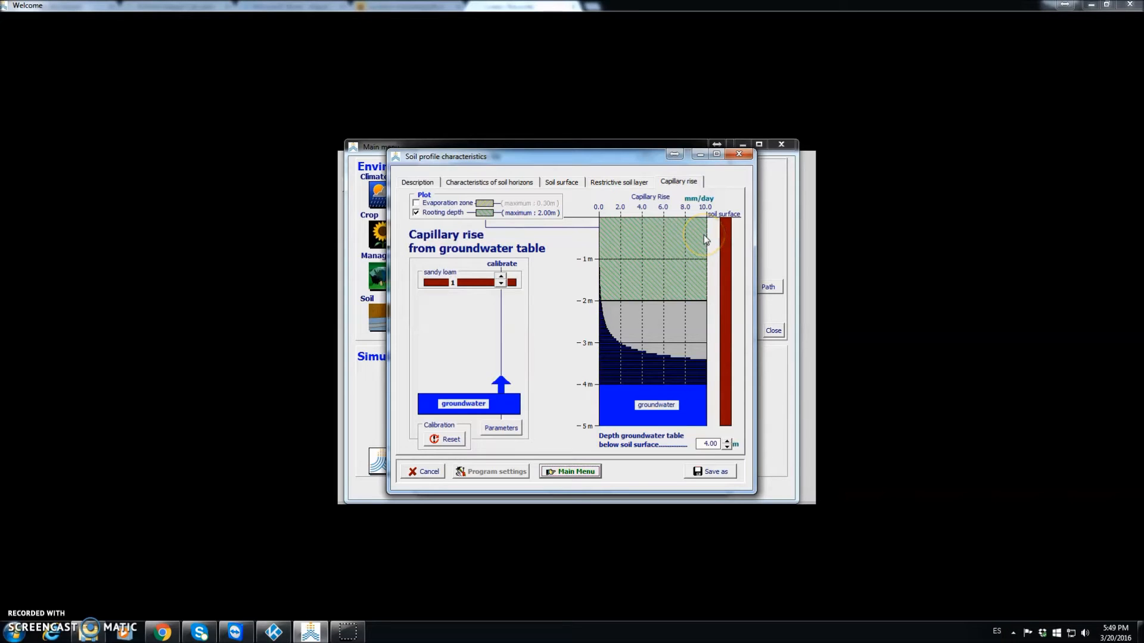
click(577, 472)
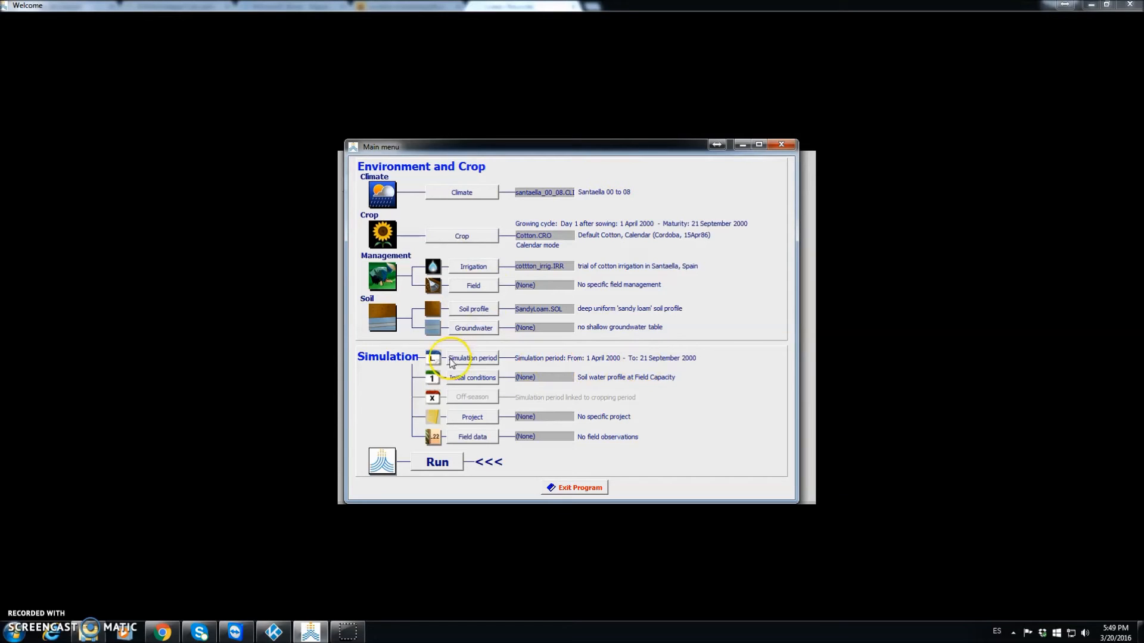
- Check the simulation period, keeping it linked to the growing cycle, and select the initial conditions file DryWet.SW0 from the database
click(470, 360)
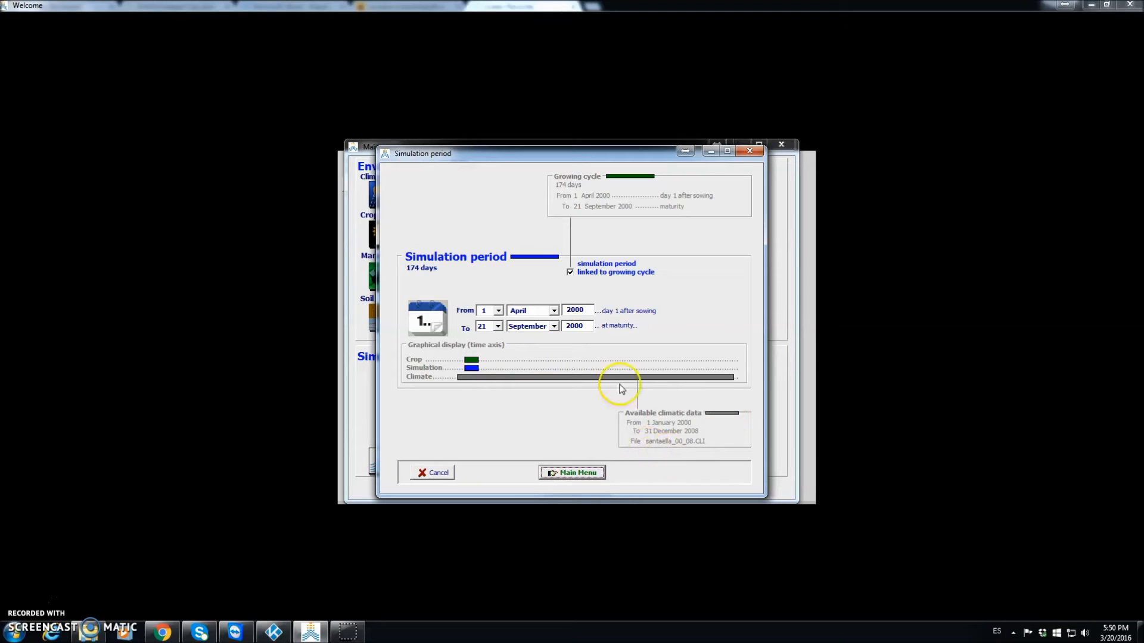
click(567, 474)
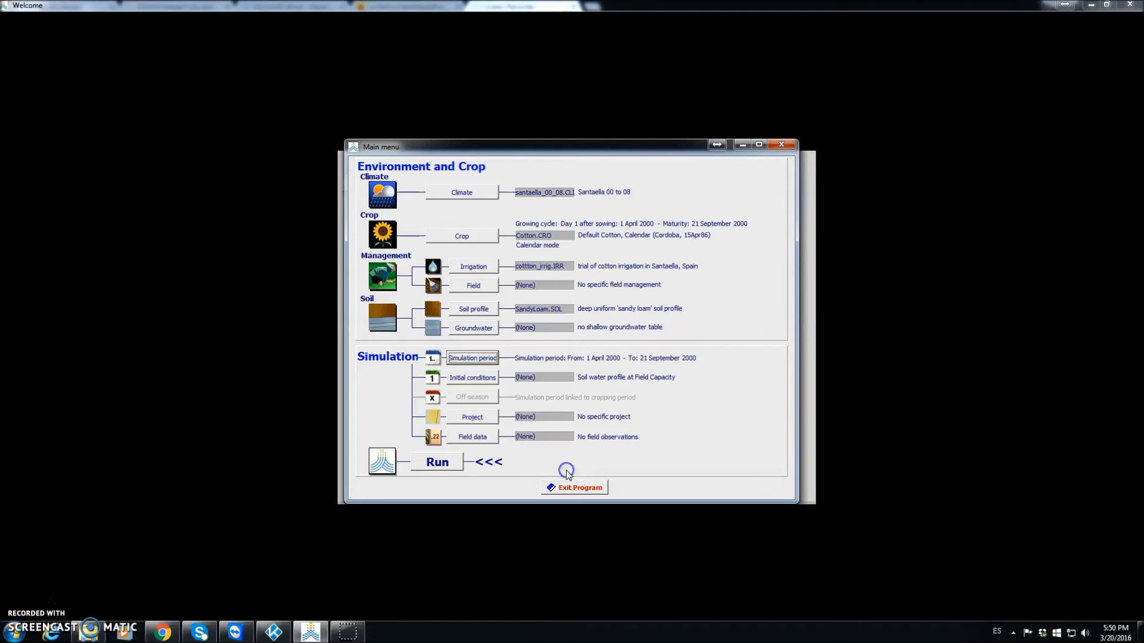
click(471, 379)
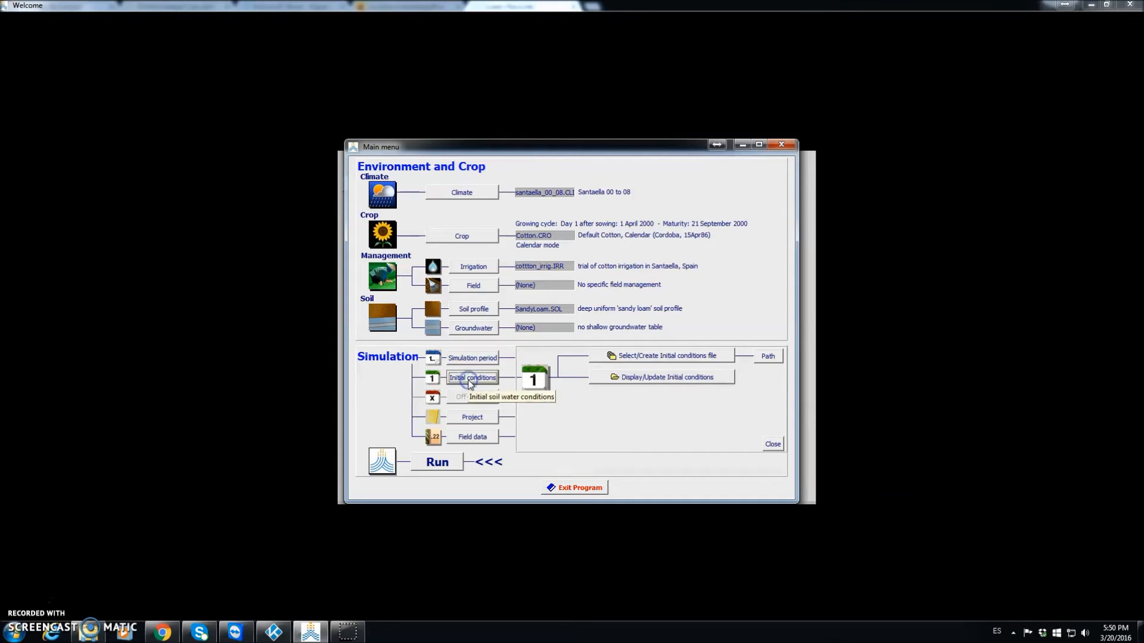
click(667, 357)
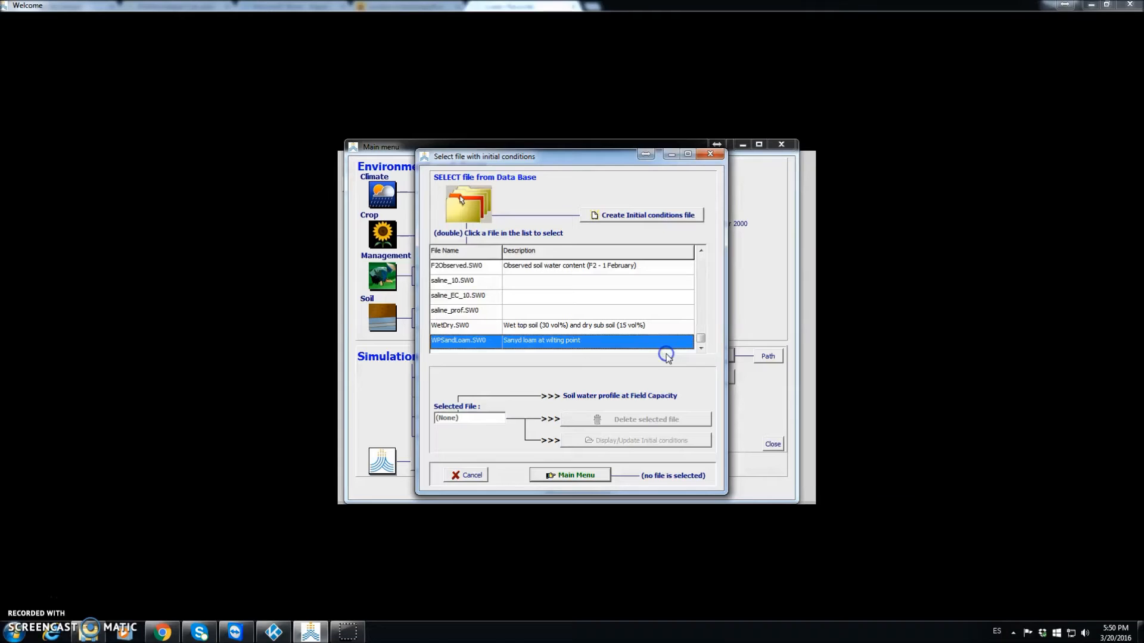
click(699, 267)
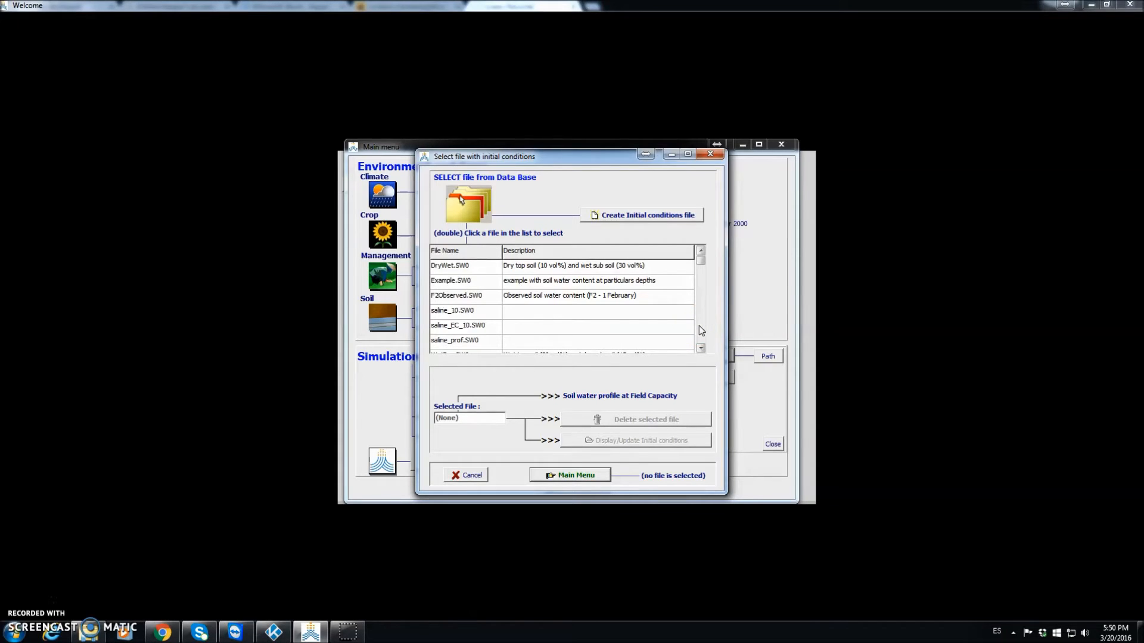
double_click(454, 271)
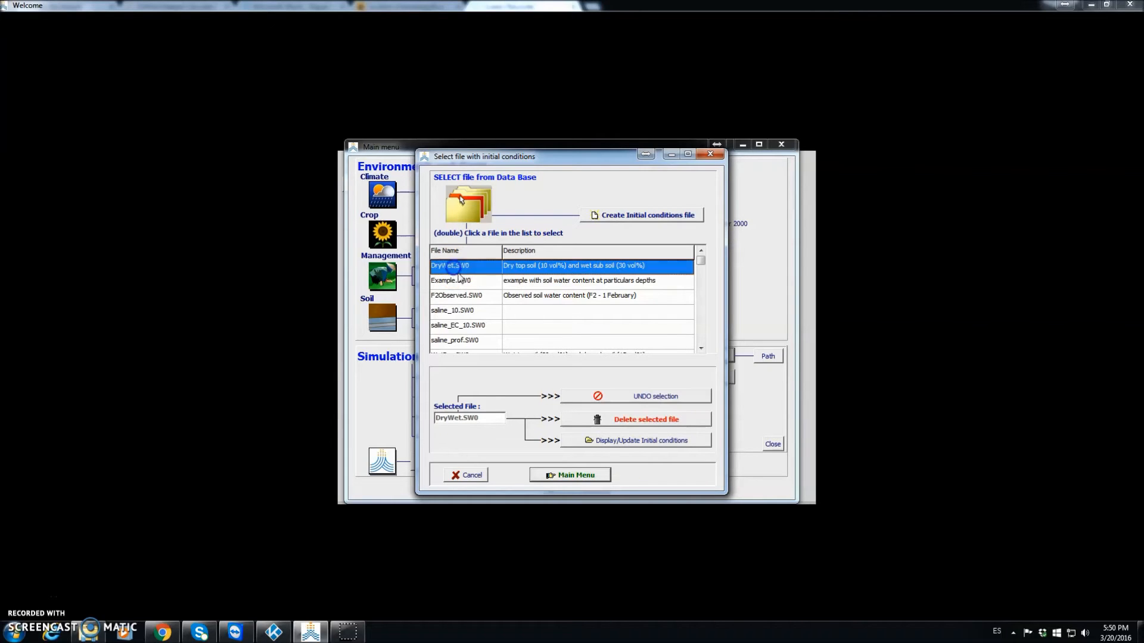
- Review the initial soil water, salinity and crop development conditions in DryWet.SW0 and accept the file for the simulation
click(637, 441)
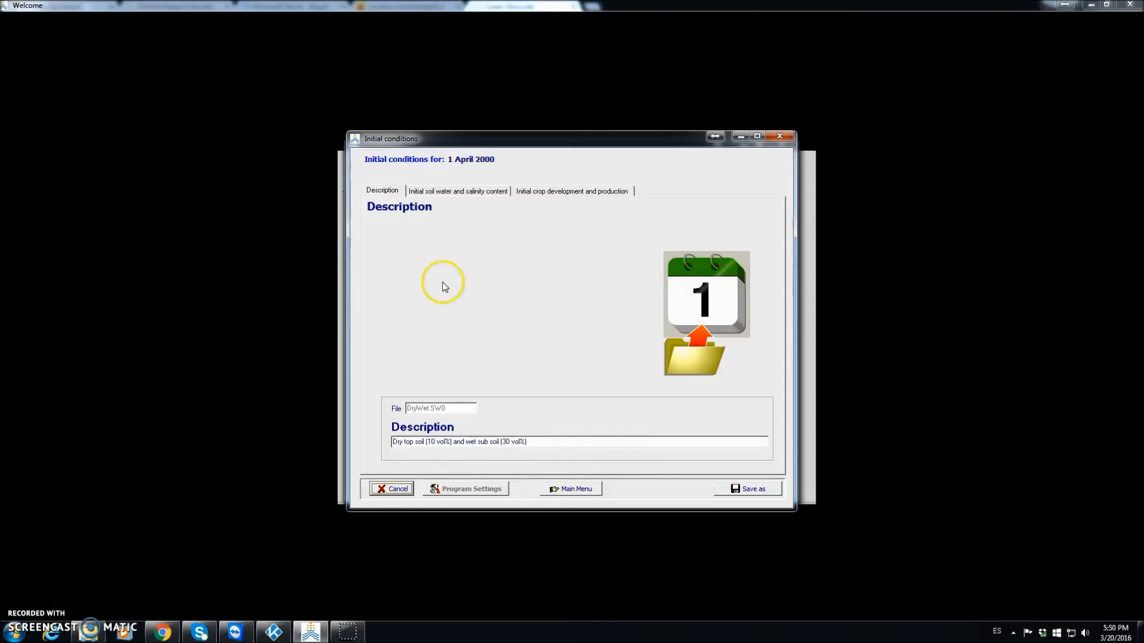
click(474, 193)
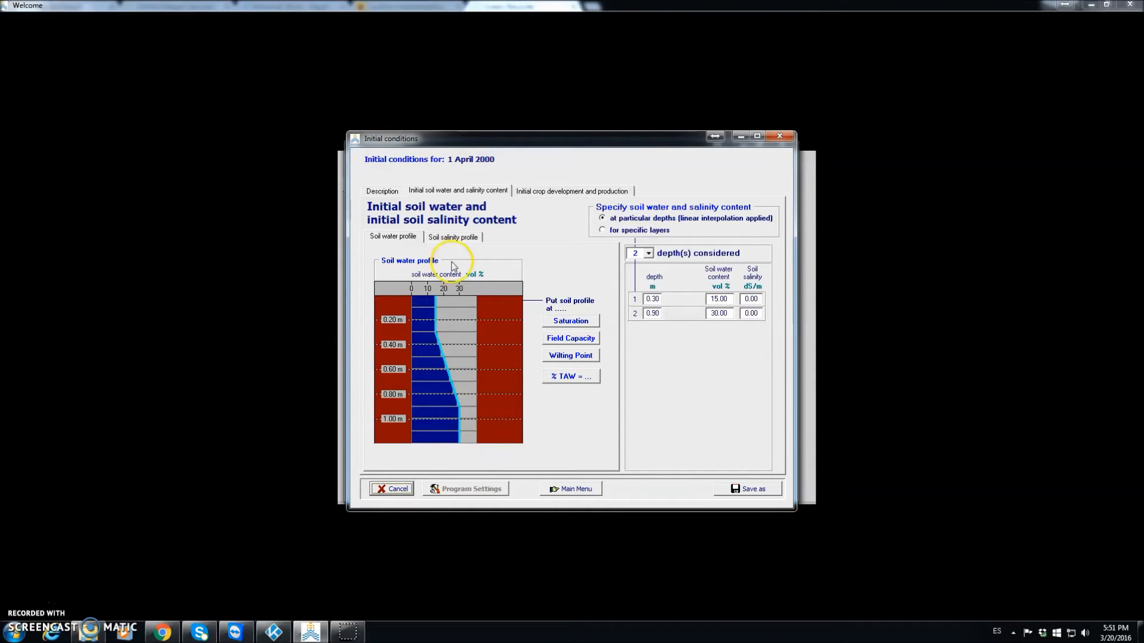
click(466, 239)
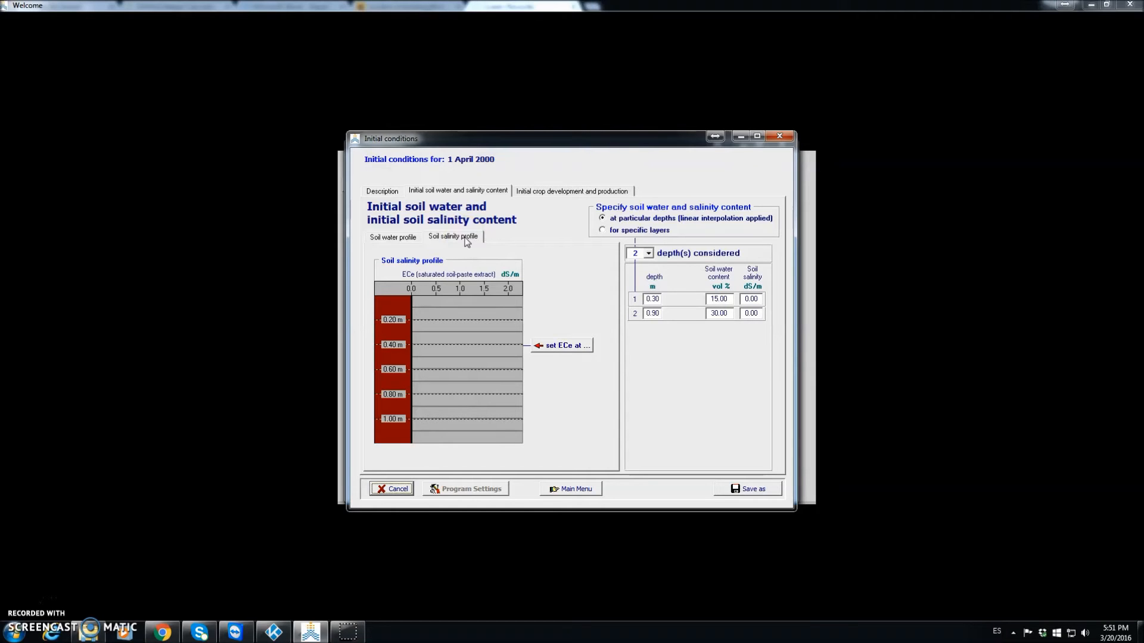
click(574, 189)
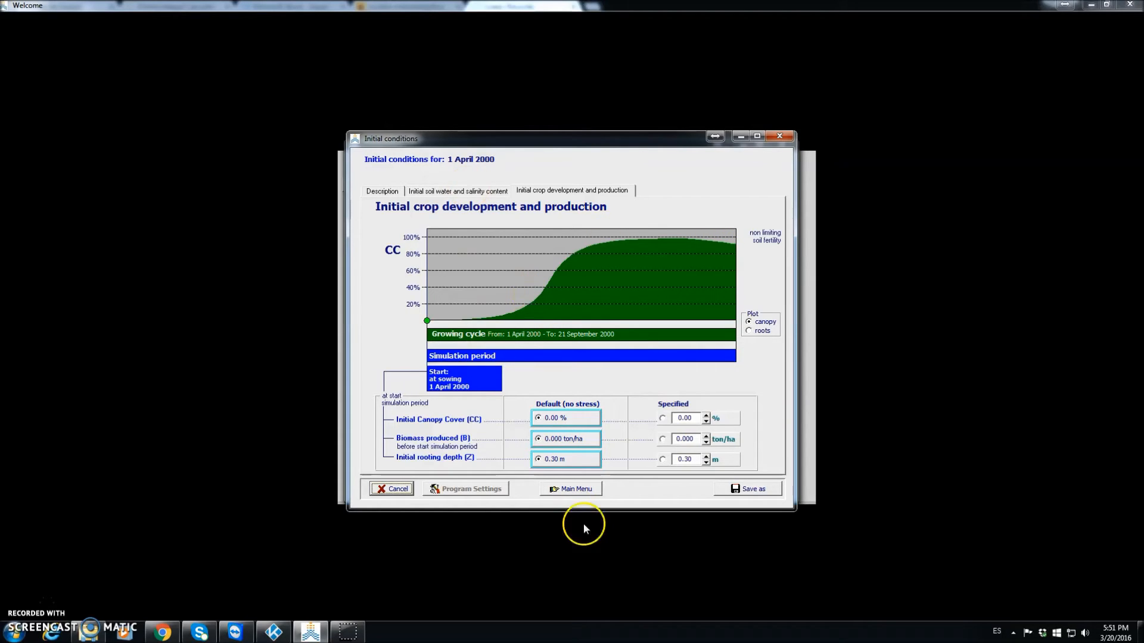
click(589, 490)
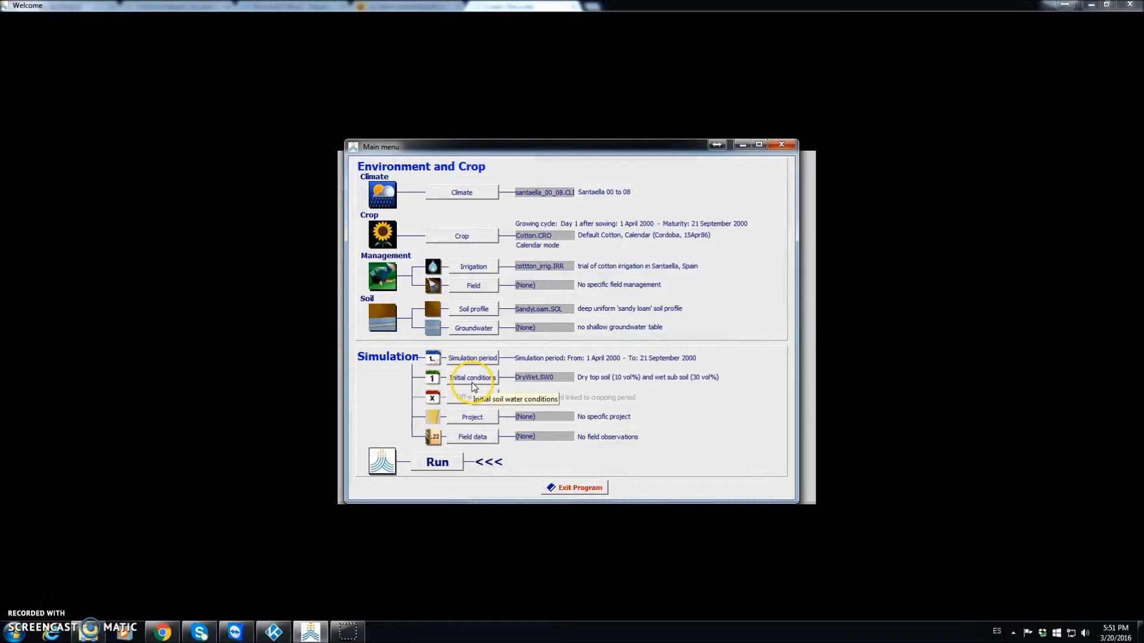
- Create a project file for a single simulation run from the current environment, crop and simulation settings
click(473, 419)
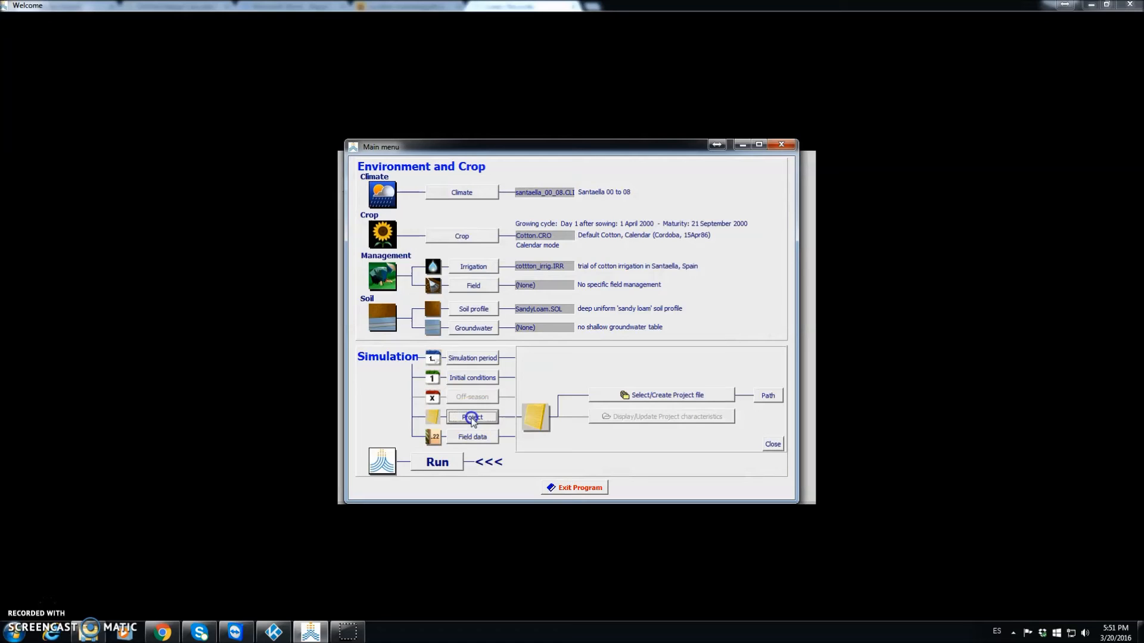
click(649, 395)
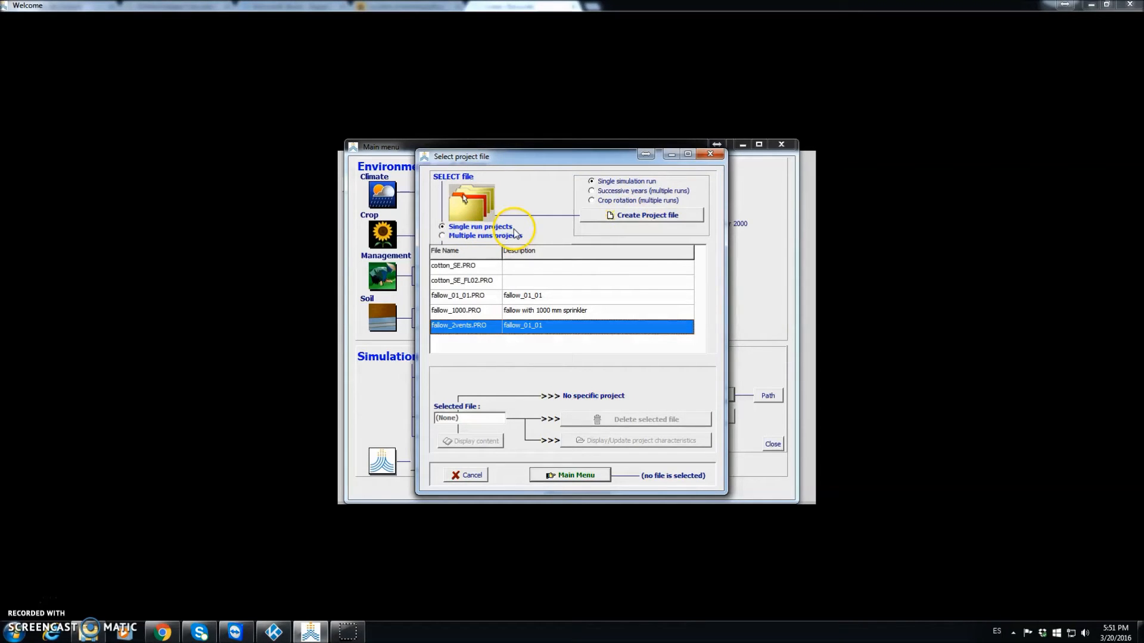
click(639, 220)
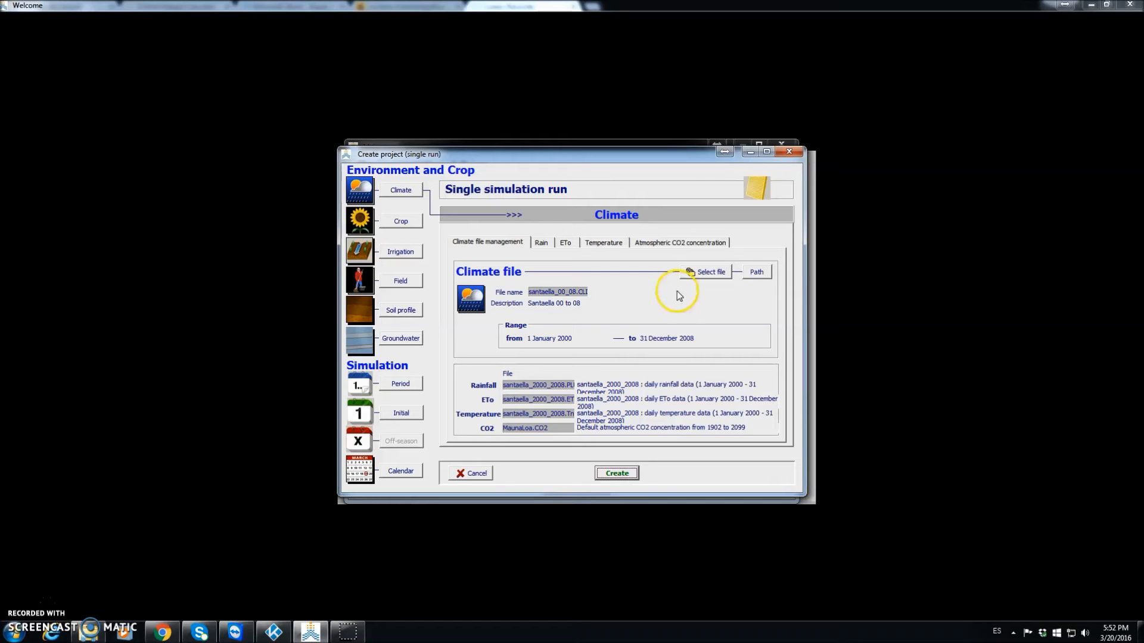
click(470, 447)
click(618, 474)
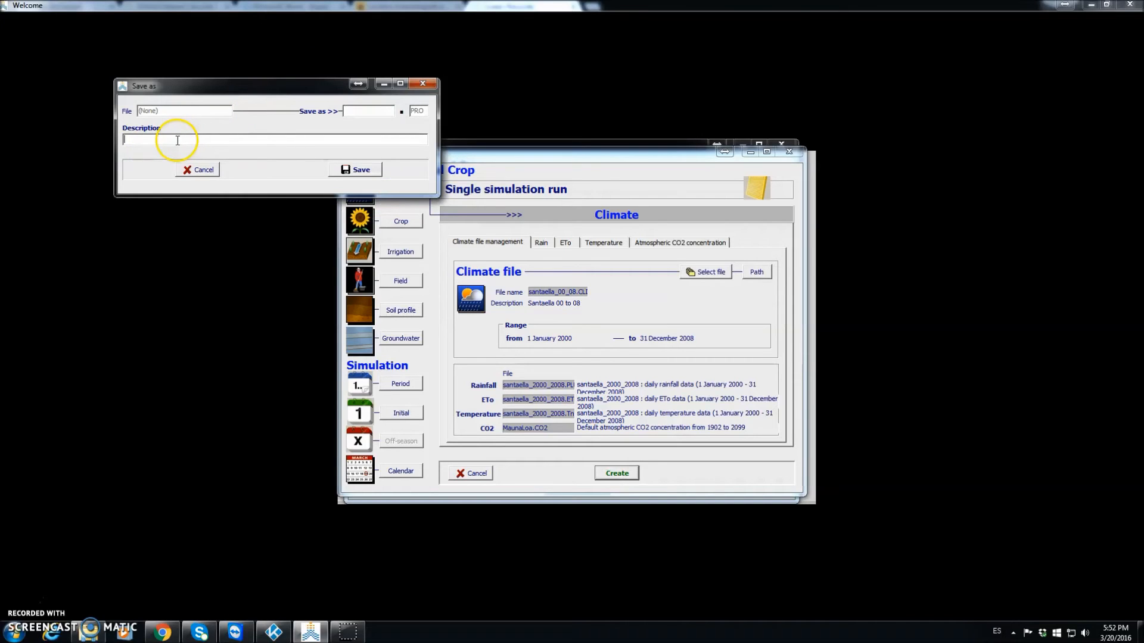
- Describe the project as "Cotton Santaella 2000 on sandy loam" and save it as cot_SE_2000.PRO
text(Cotton Santaella 200)
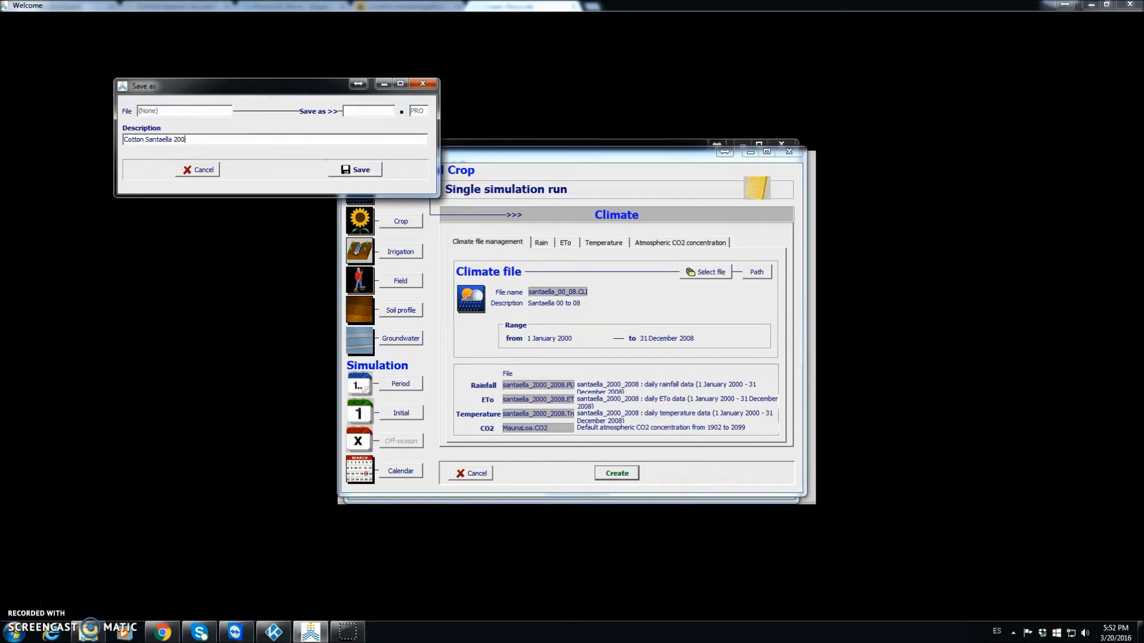
text(0 on sandy loam)
click(361, 113)
text(cot_SE_2000)
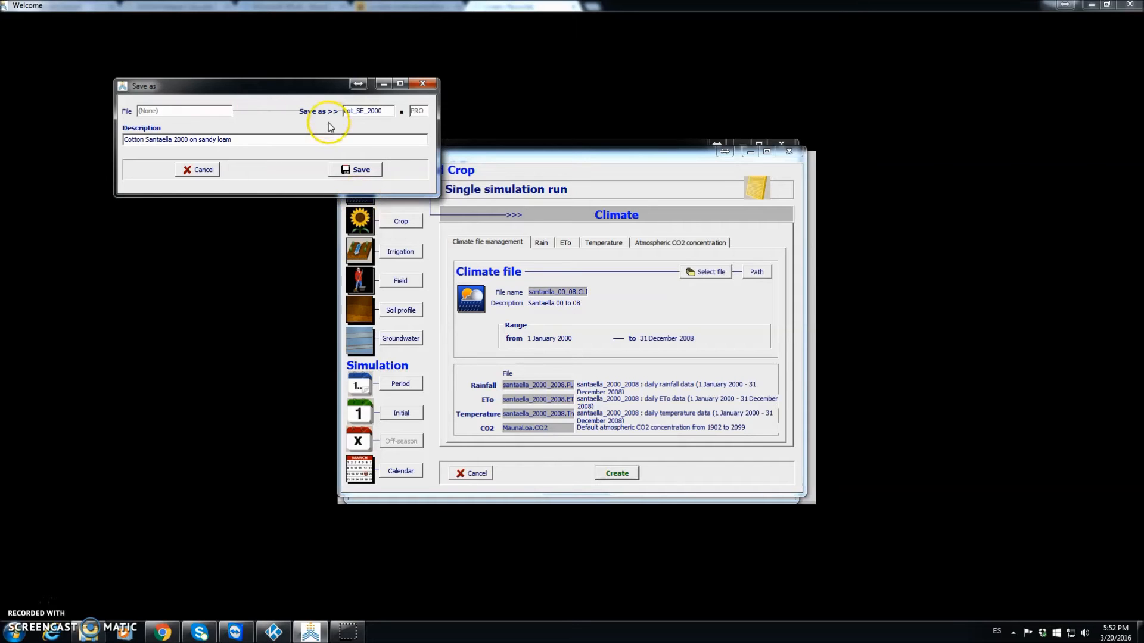
click(361, 171)
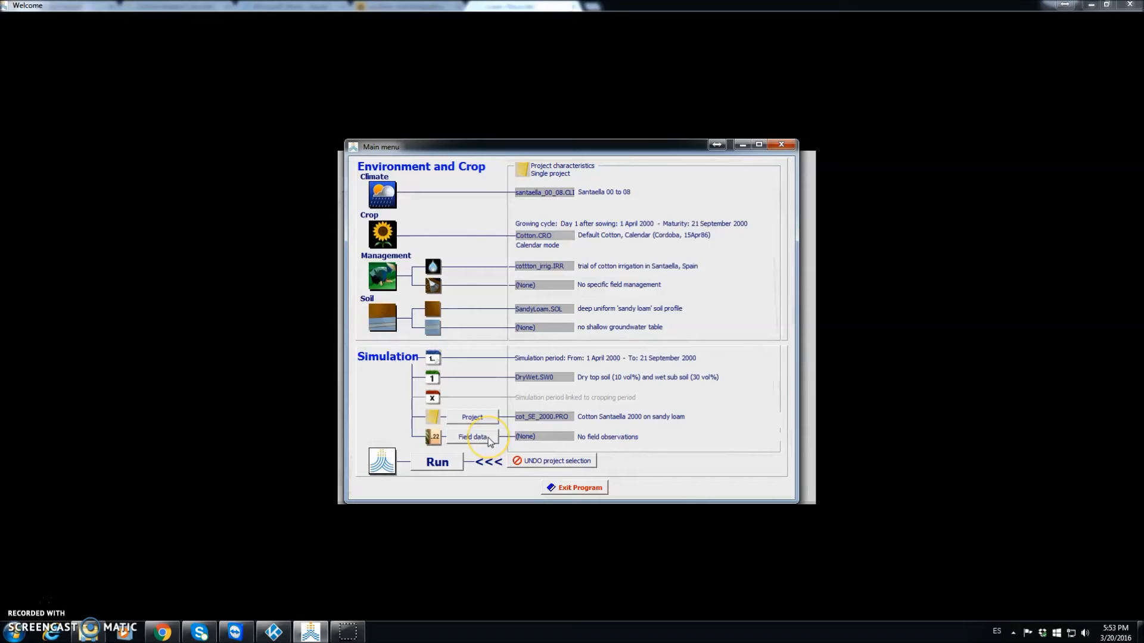
- Run the project simulation through to its end date, with the climate and water balance results displayed
click(441, 464)
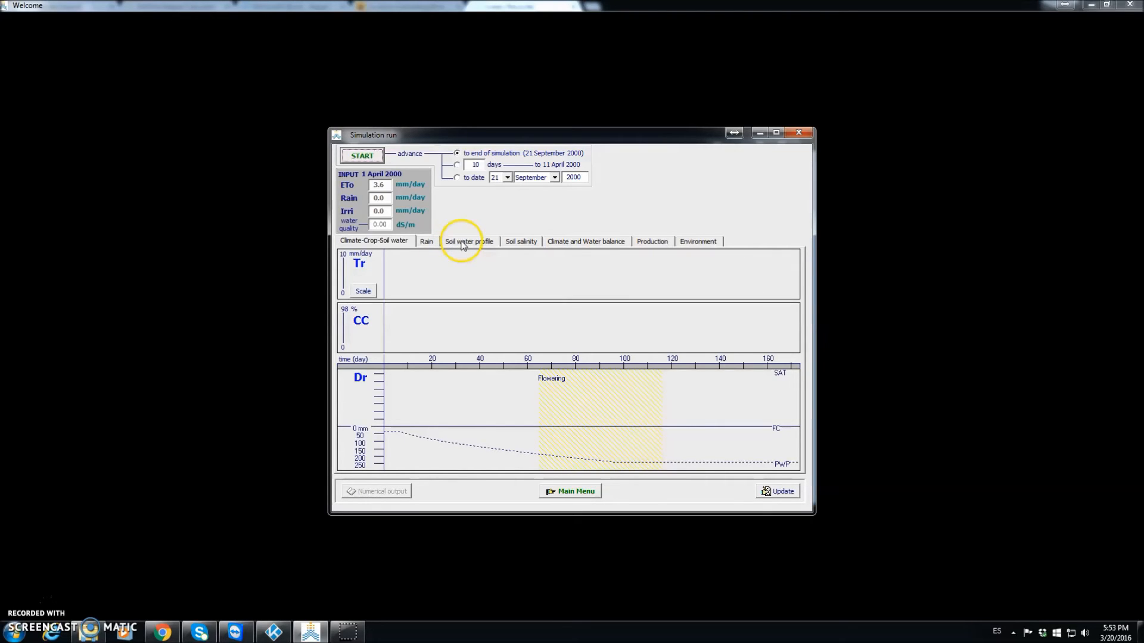
click(570, 243)
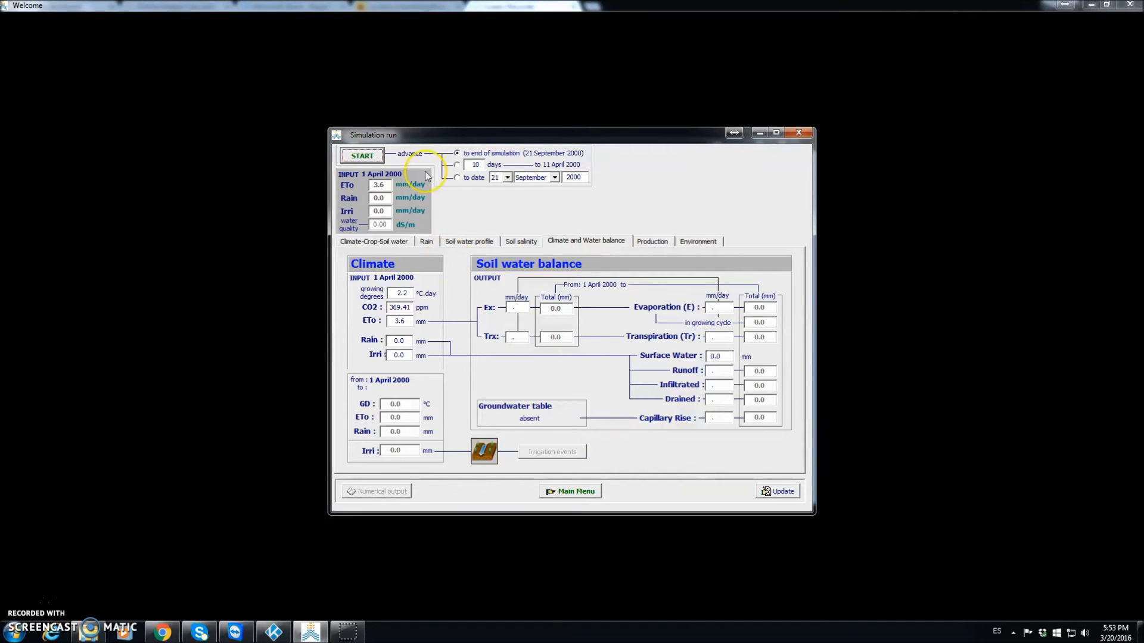
click(366, 158)
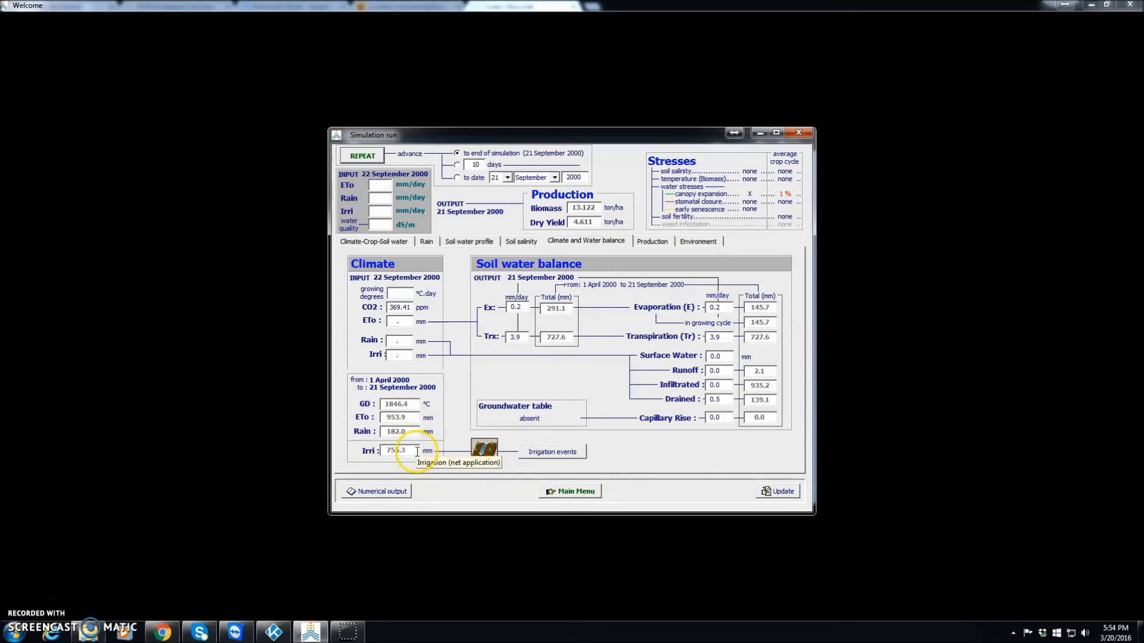
- Examine the full list of generated irrigation events, including dates, net applications and water salinity, and close it
click(554, 452)
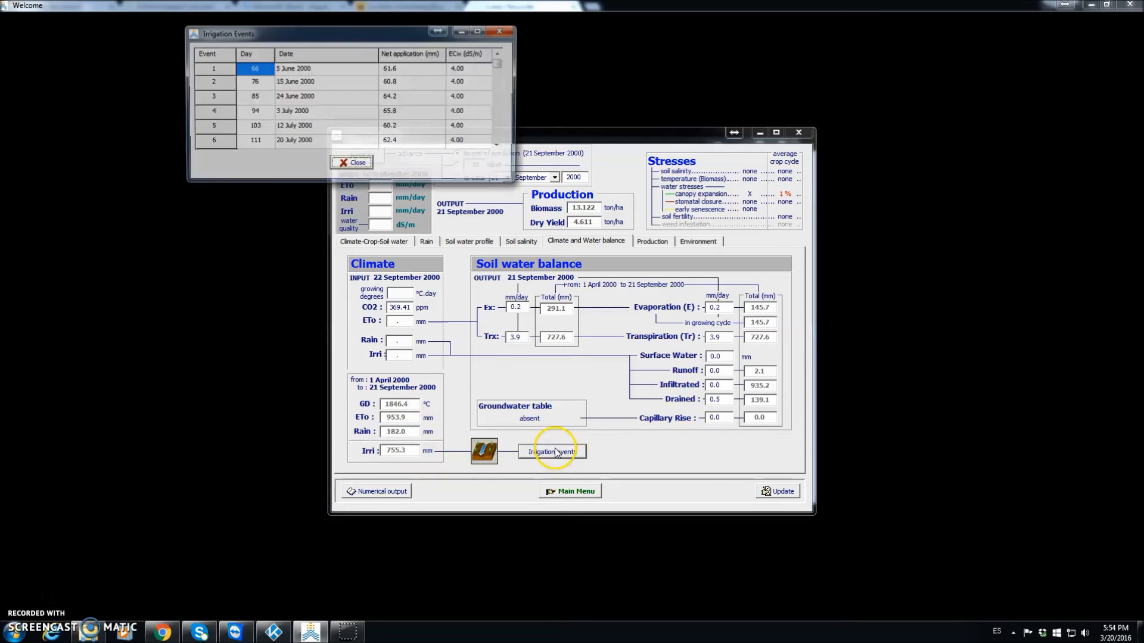
click(500, 147)
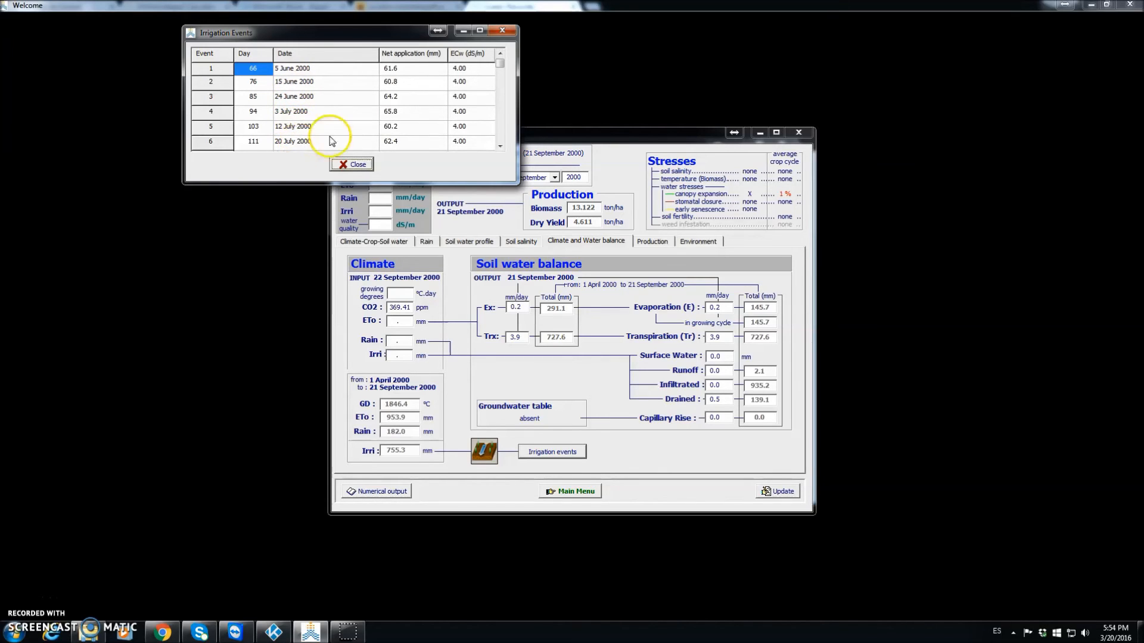
click(500, 146)
click(499, 146)
click(499, 146)
click(500, 146)
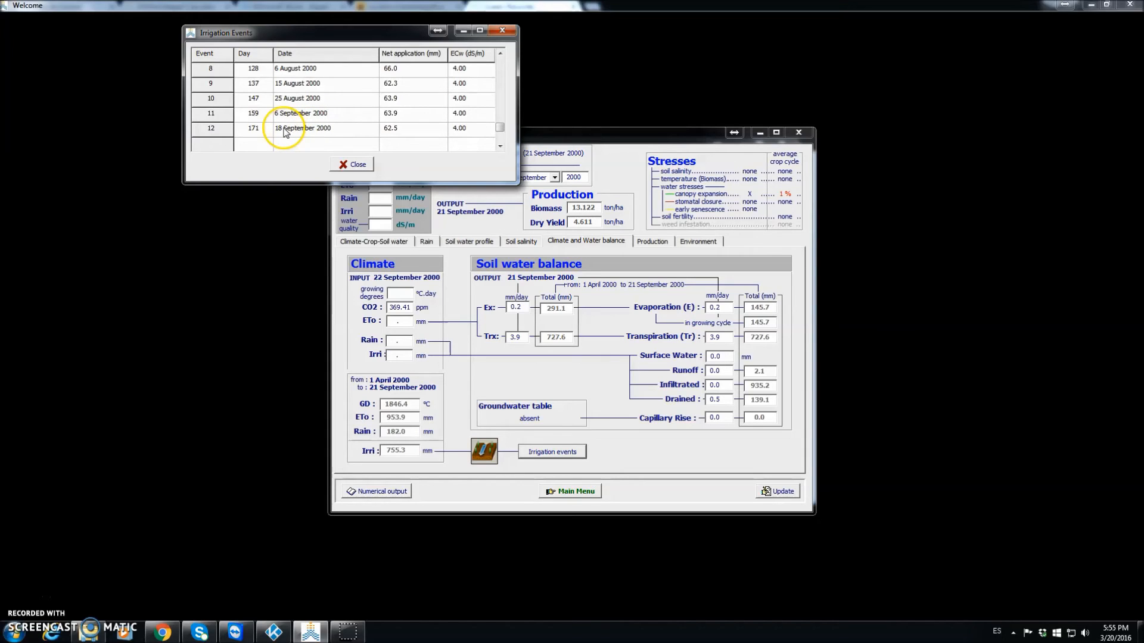
click(228, 128)
click(355, 162)
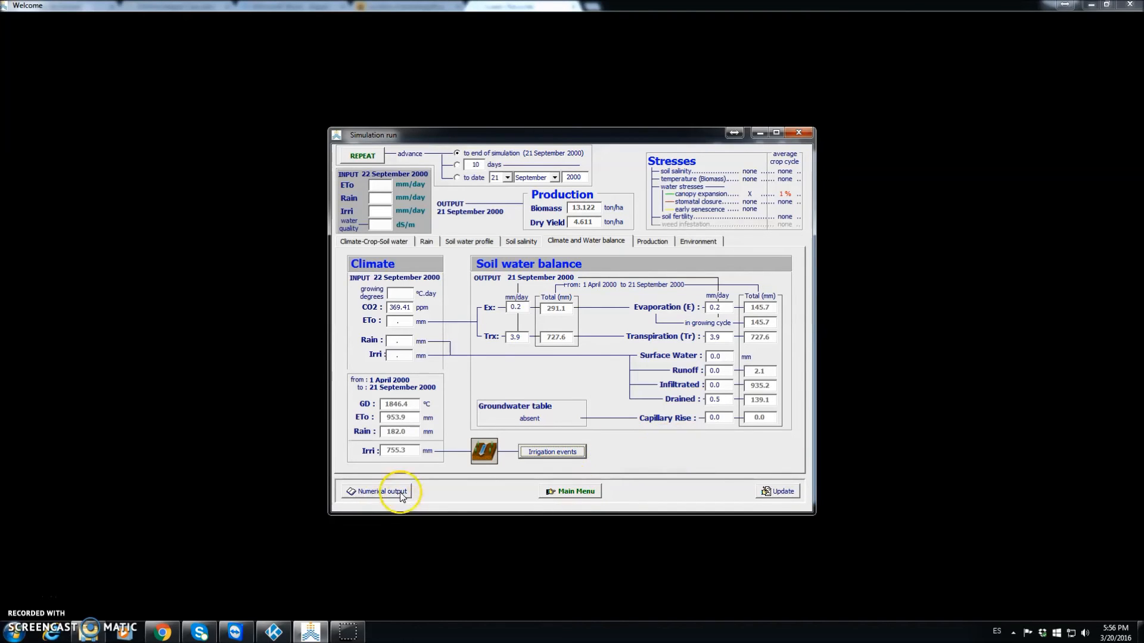
- Examine the daily numerical output for crop development, profile/root zone soil water content, and profile/root zone soil salinity
click(399, 492)
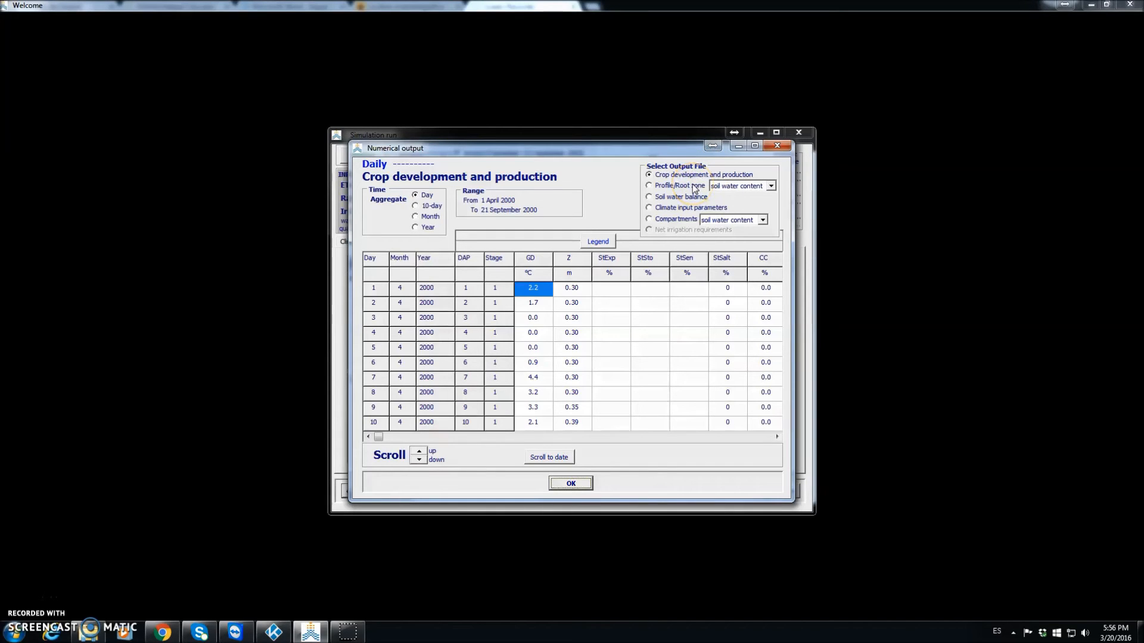
click(649, 187)
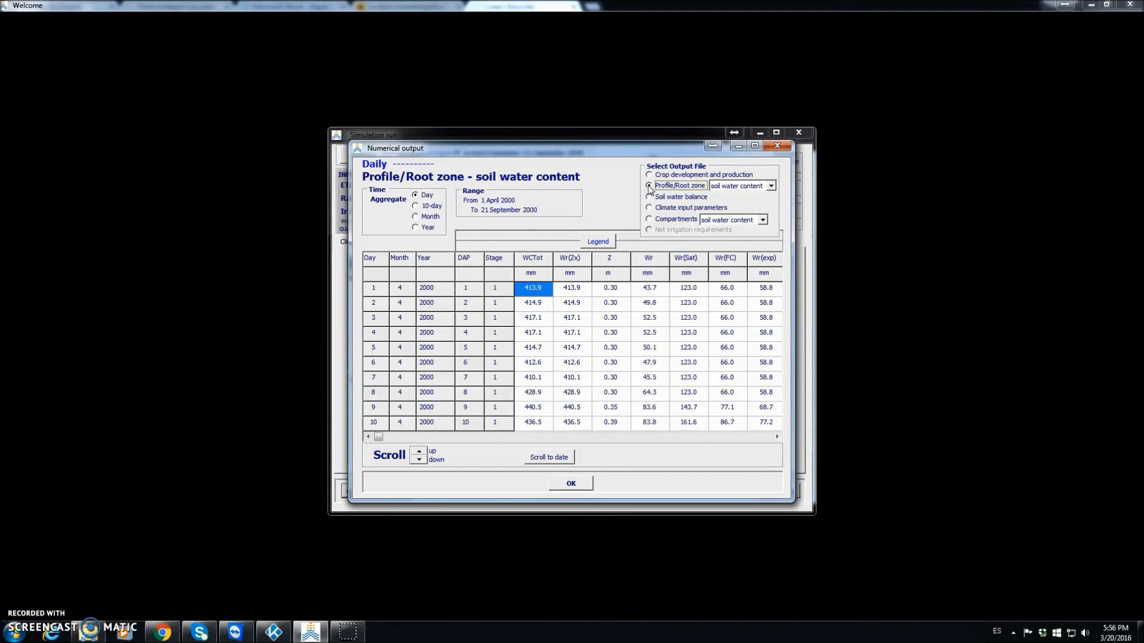
click(683, 189)
click(771, 186)
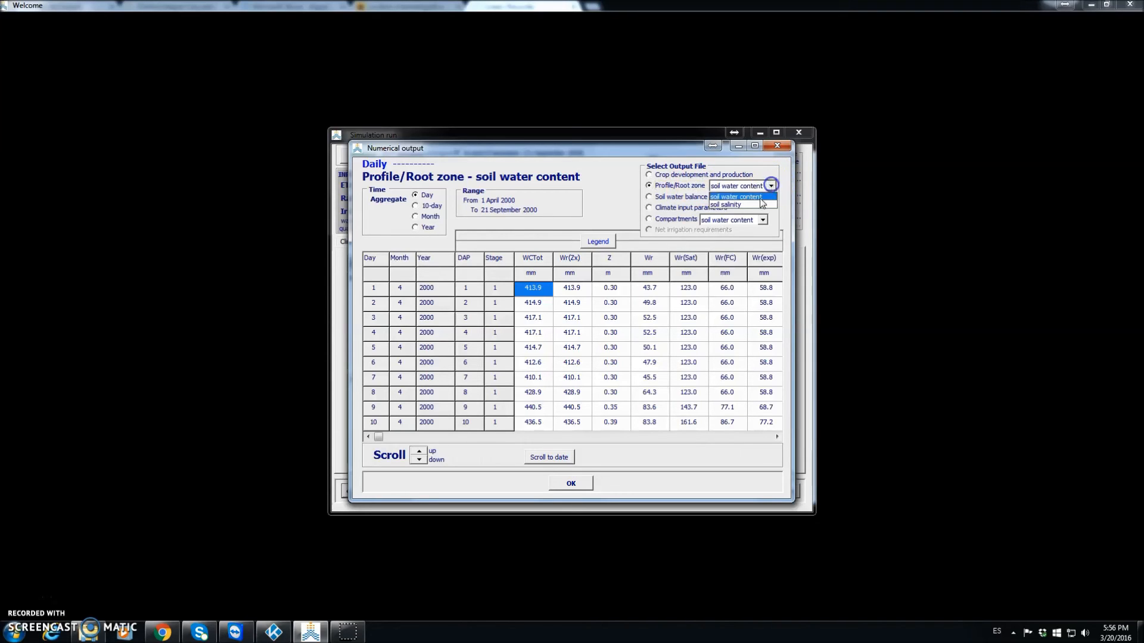
click(751, 205)
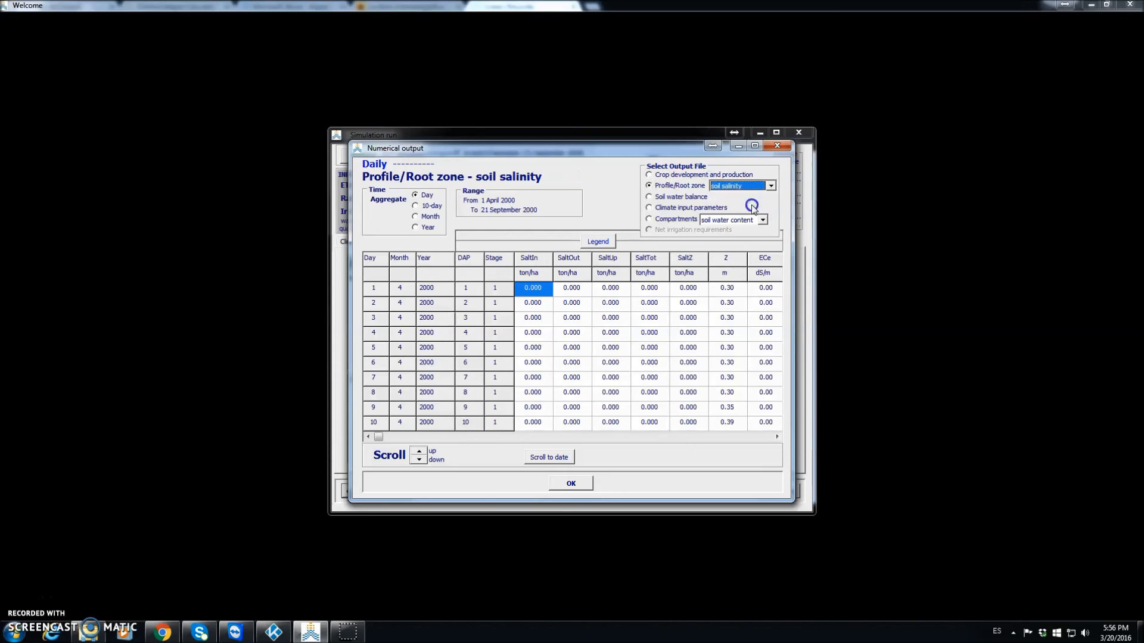
- Examine the daily numerical output for the soil water balance and the climate input parameters
click(649, 198)
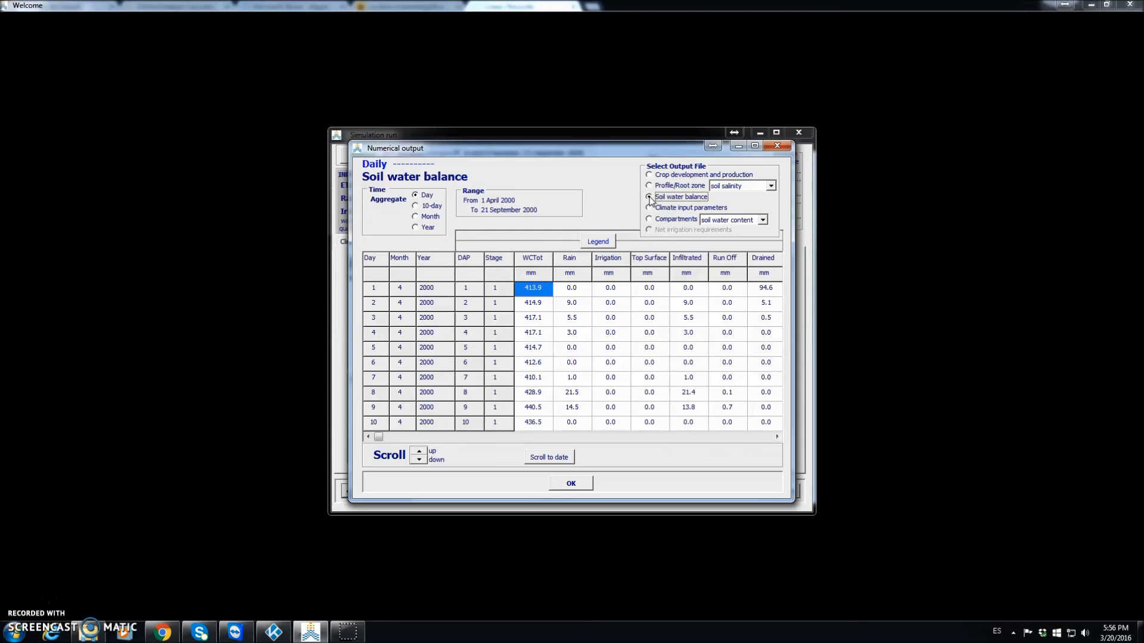
click(651, 208)
click(564, 317)
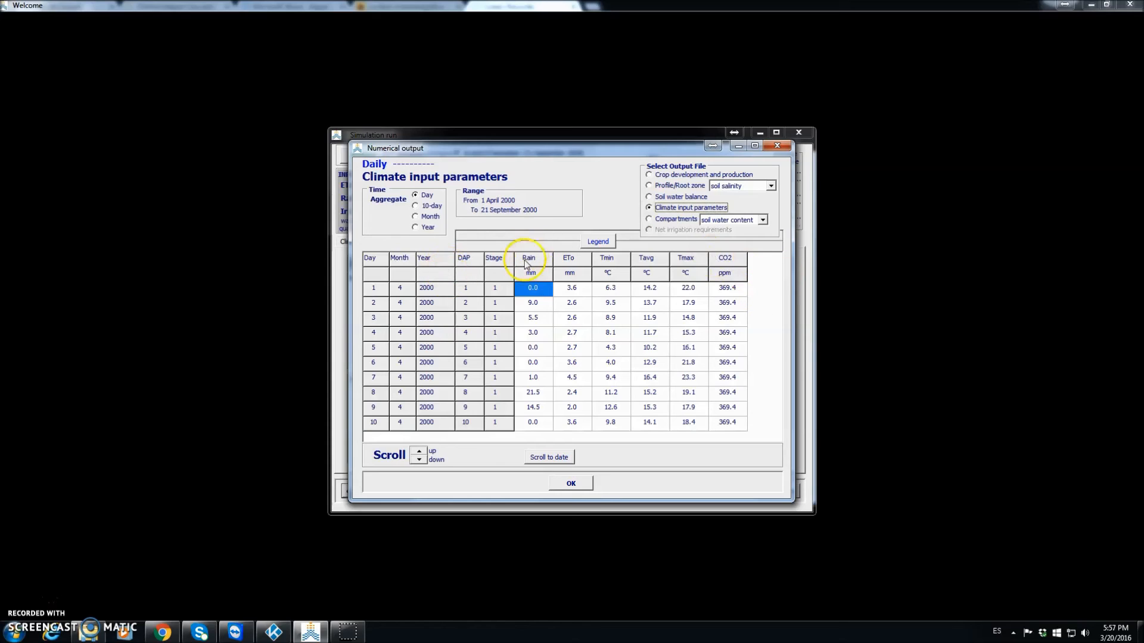
- Examine the compartments' daily soil water content and soil salinity, recheck the soil water balance, and close the numerical output
click(649, 219)
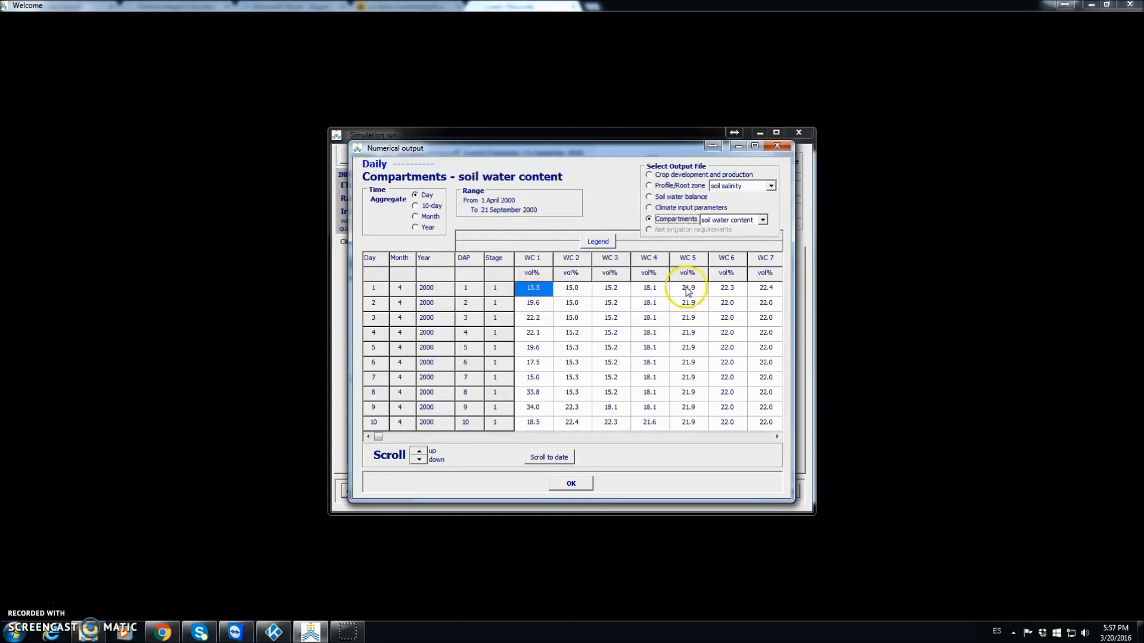
click(762, 219)
click(751, 237)
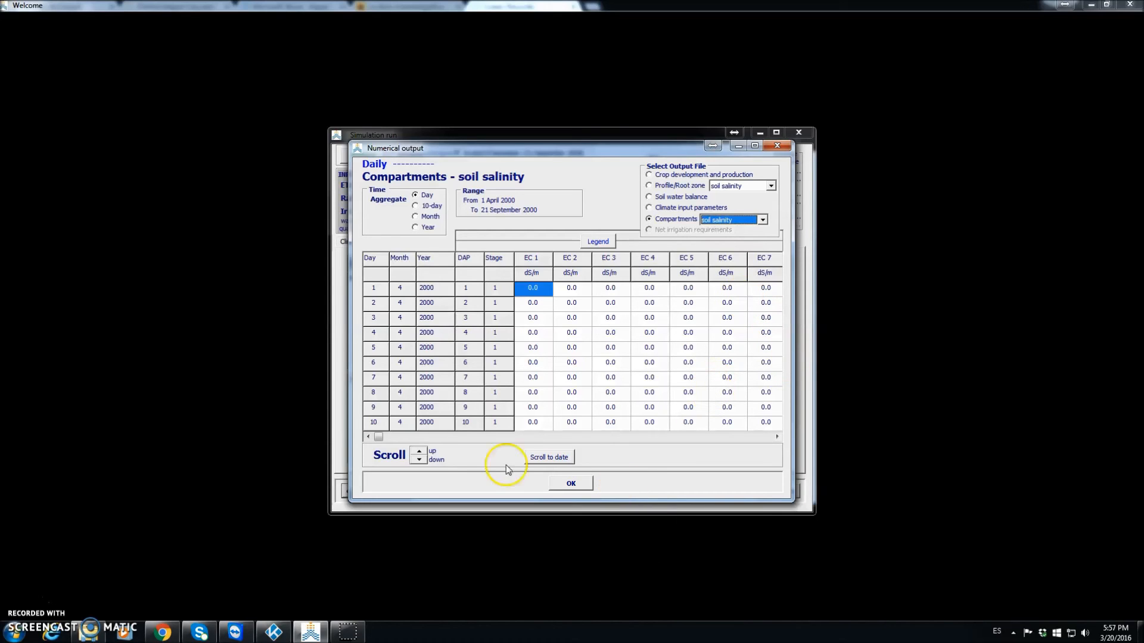
click(420, 460)
click(421, 460)
click(422, 460)
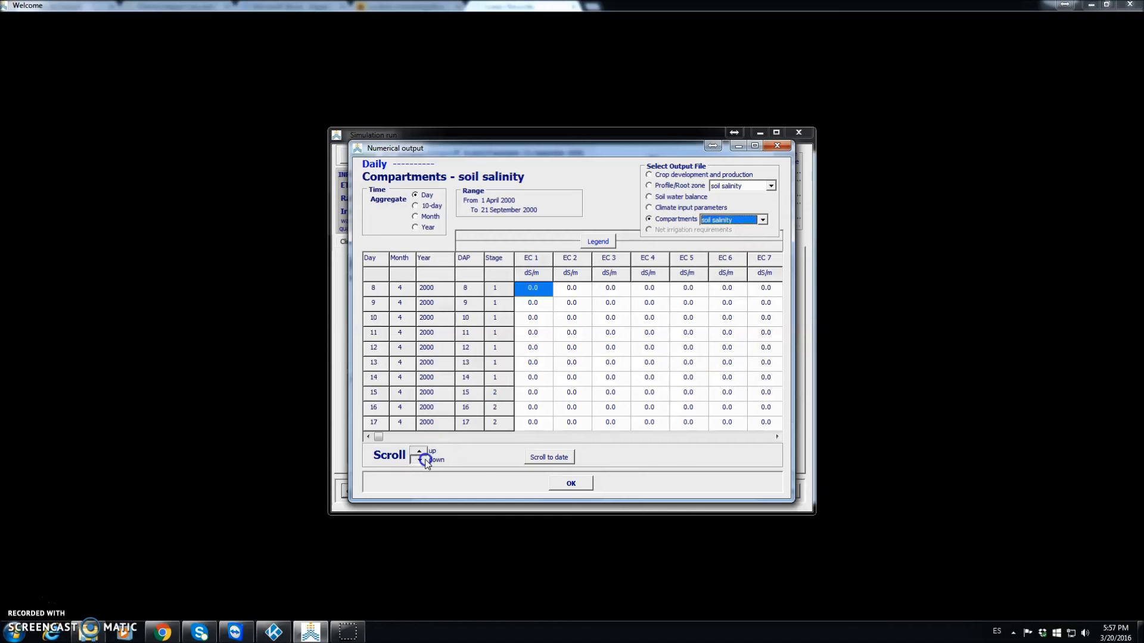
click(421, 460)
click(422, 460)
click(422, 460)
click(422, 460)
click(422, 460)
click(650, 197)
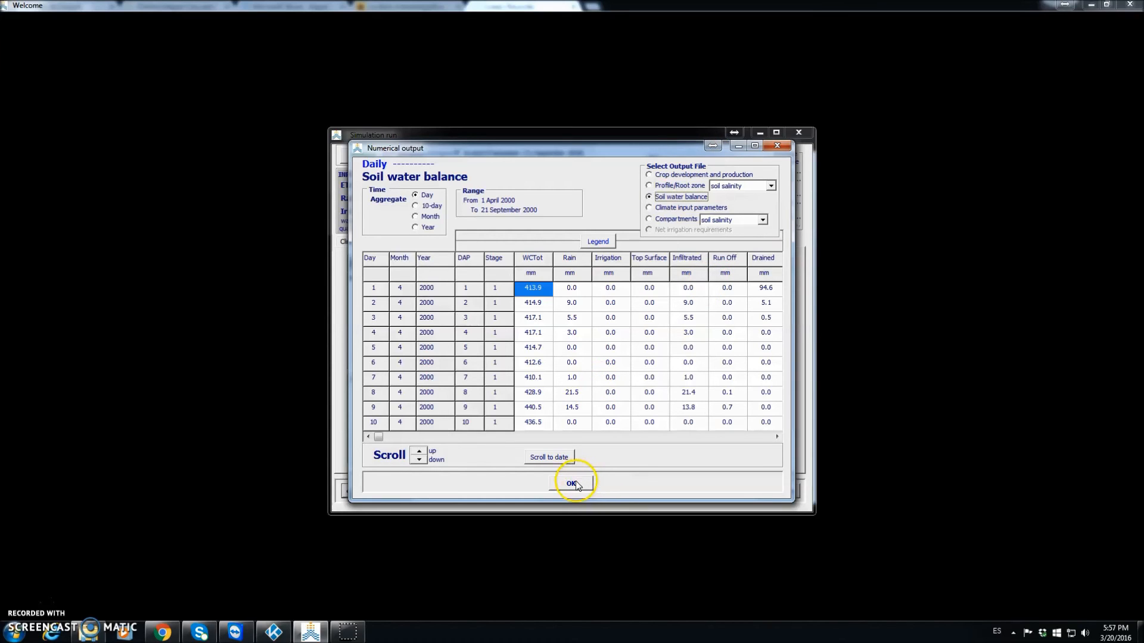
click(571, 484)
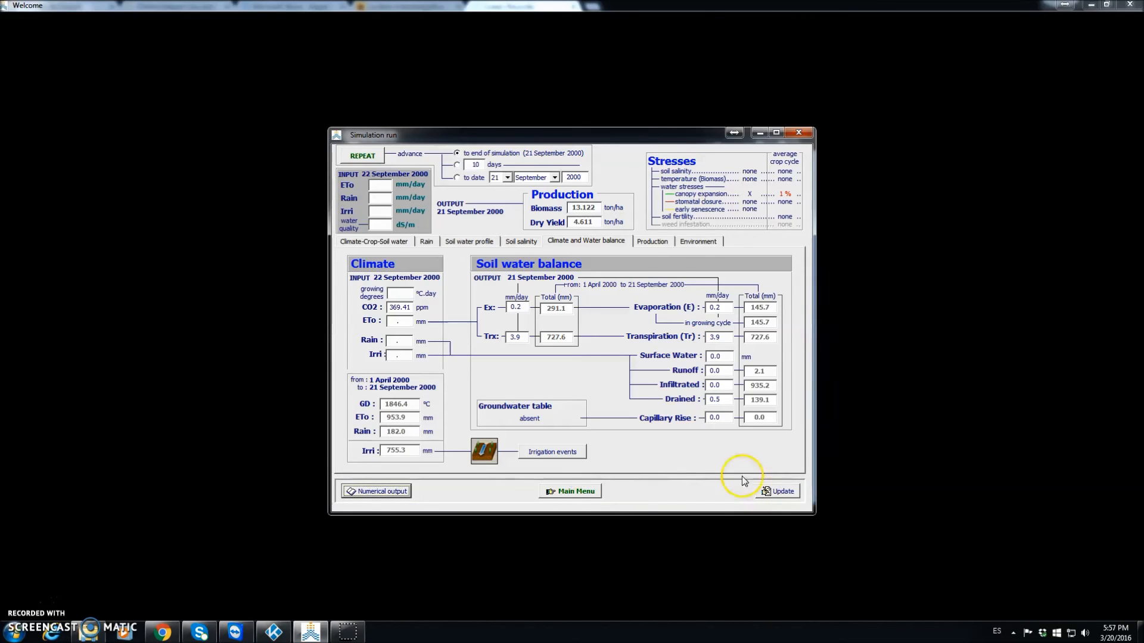
- Exit the run, saving seasonal and all daily results to disk under the common file name cot_SE_2000, and quit AquaCrop
click(570, 493)
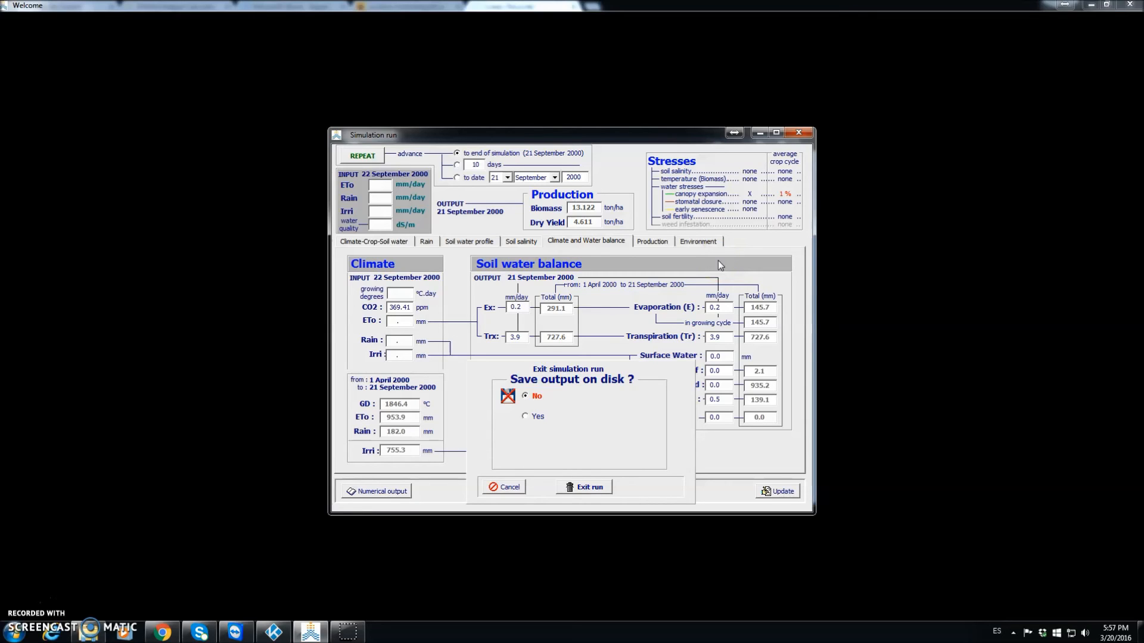
click(524, 417)
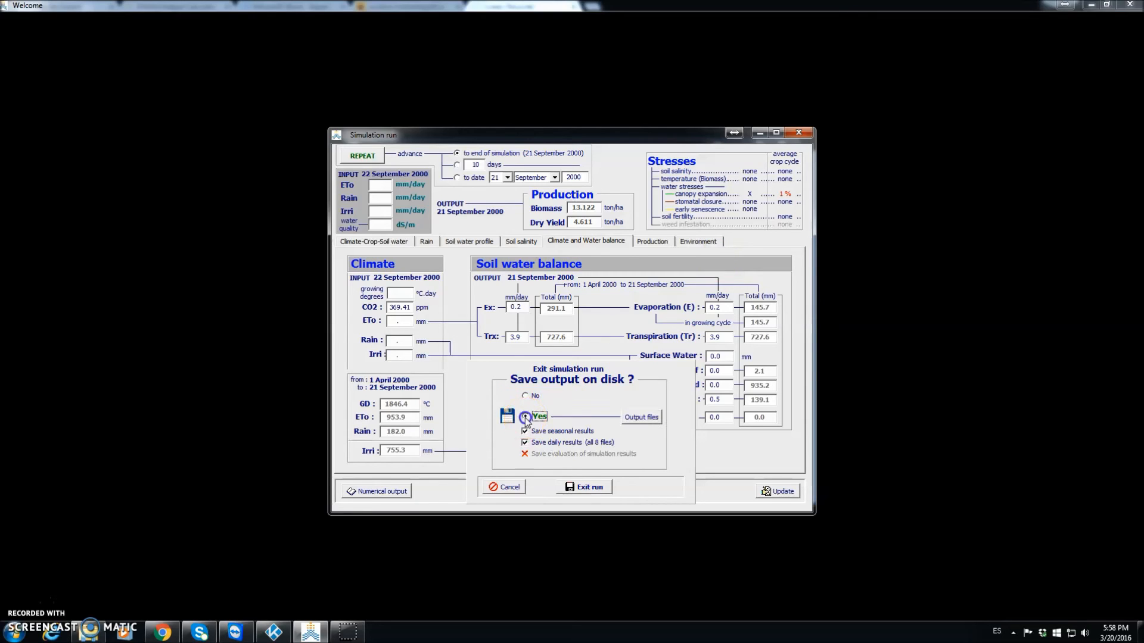
click(648, 418)
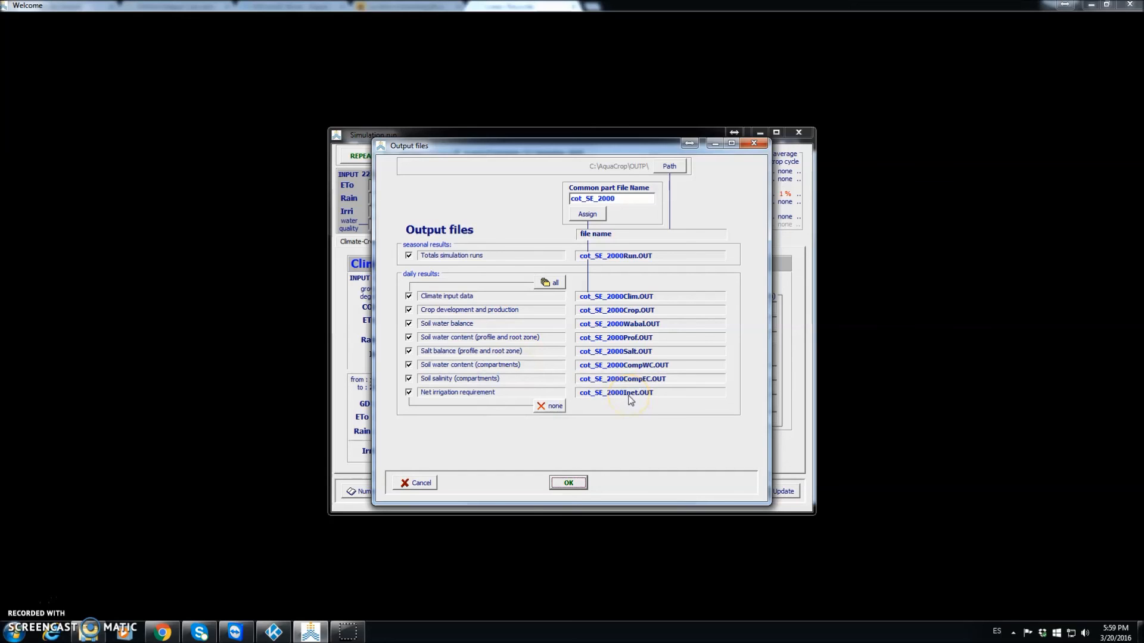
click(569, 483)
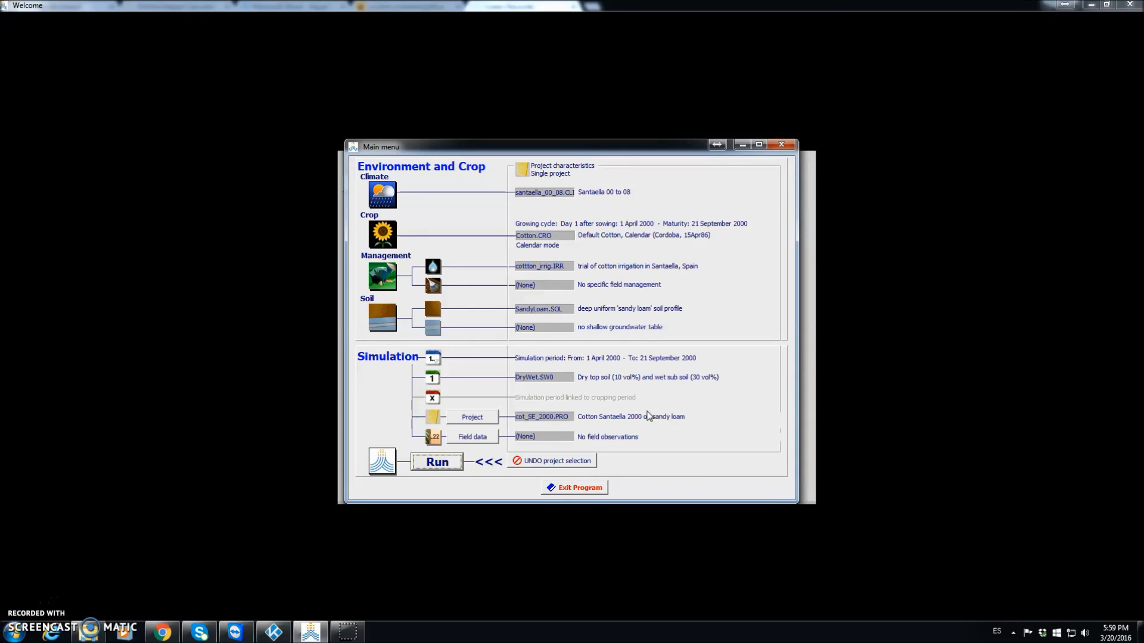
click(573, 489)
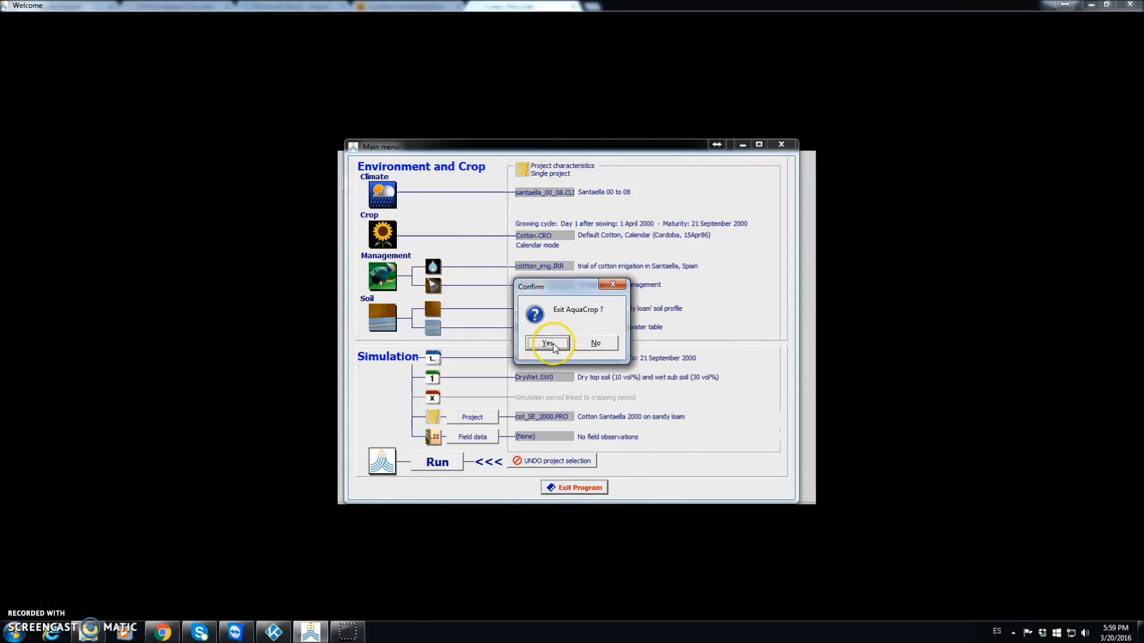
click(548, 344)
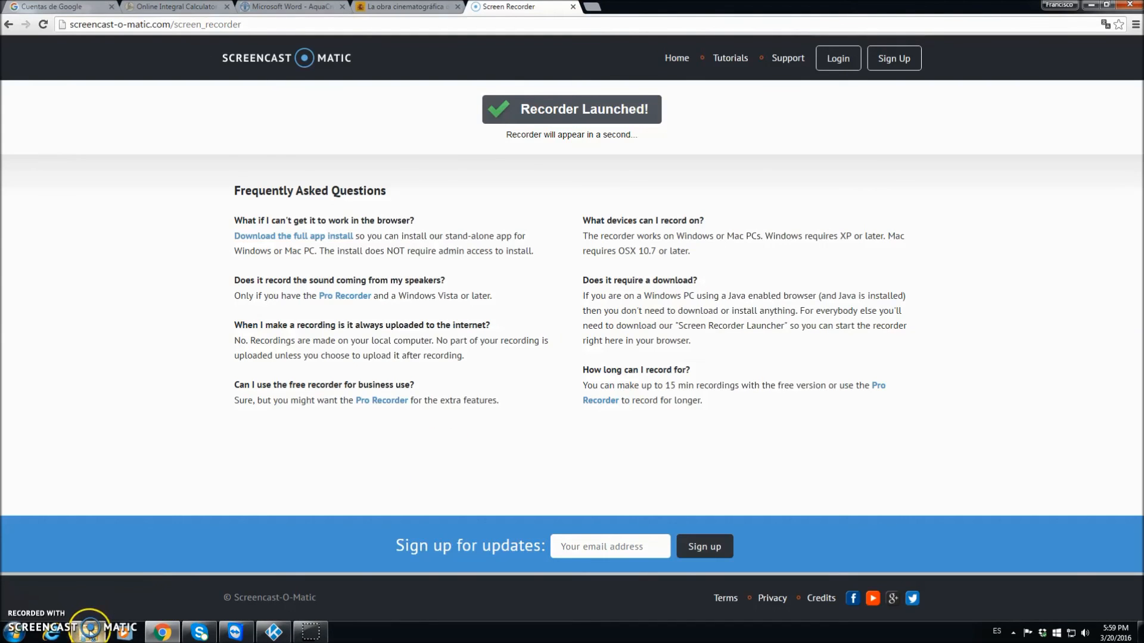
- Switch to Windows Explorer and list the files in AquaCrop's OUTP folder with the most recently modified first
click(89, 569)
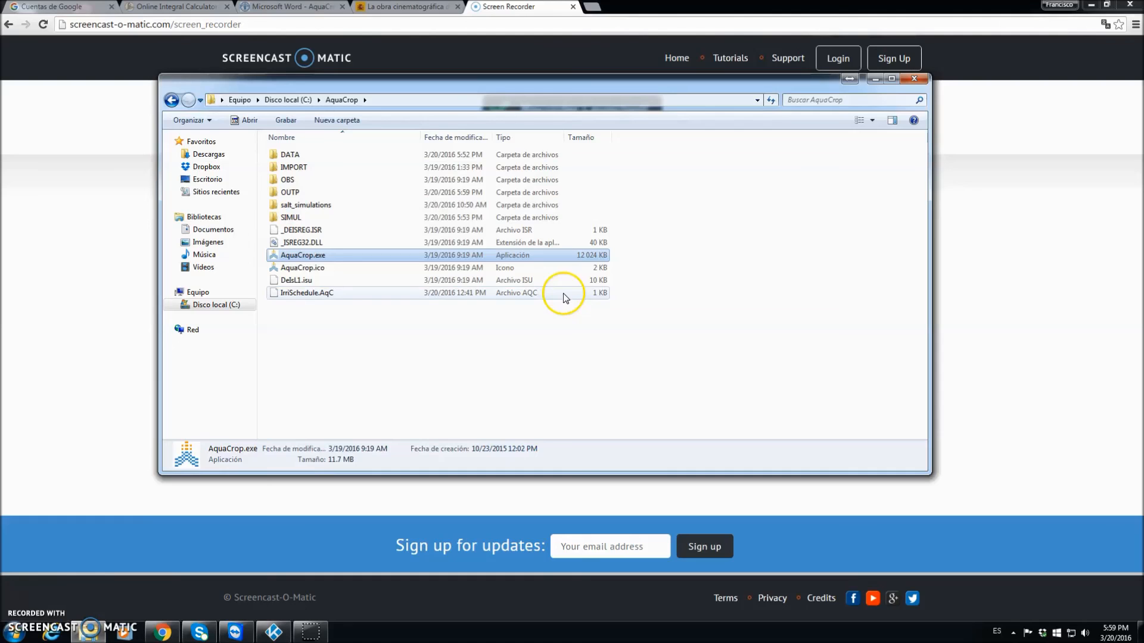
double_click(300, 196)
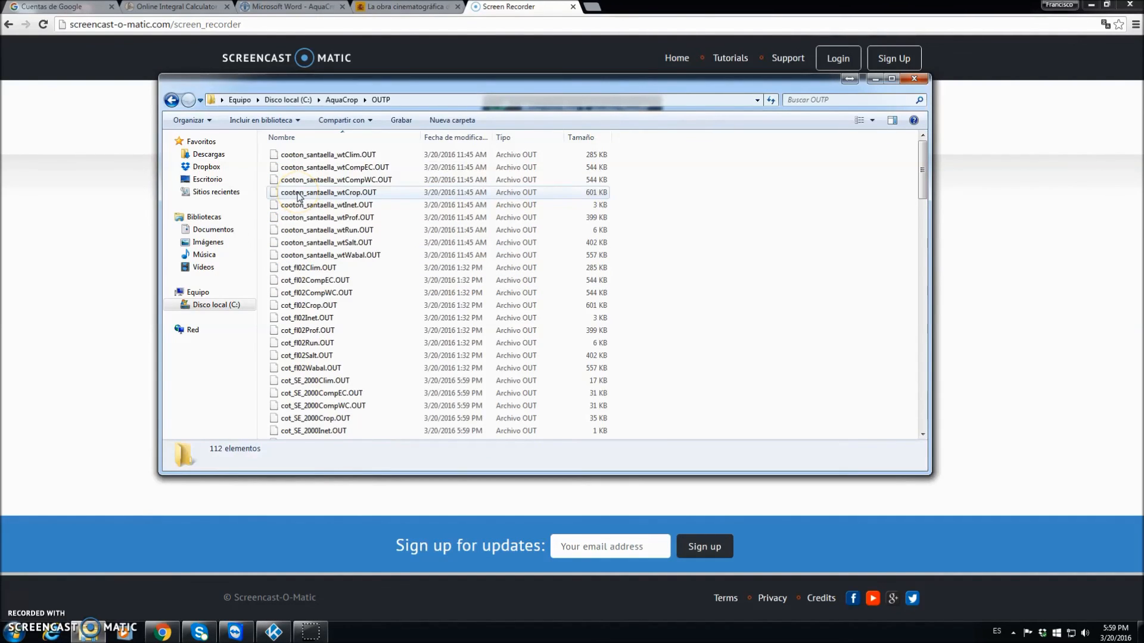
click(446, 138)
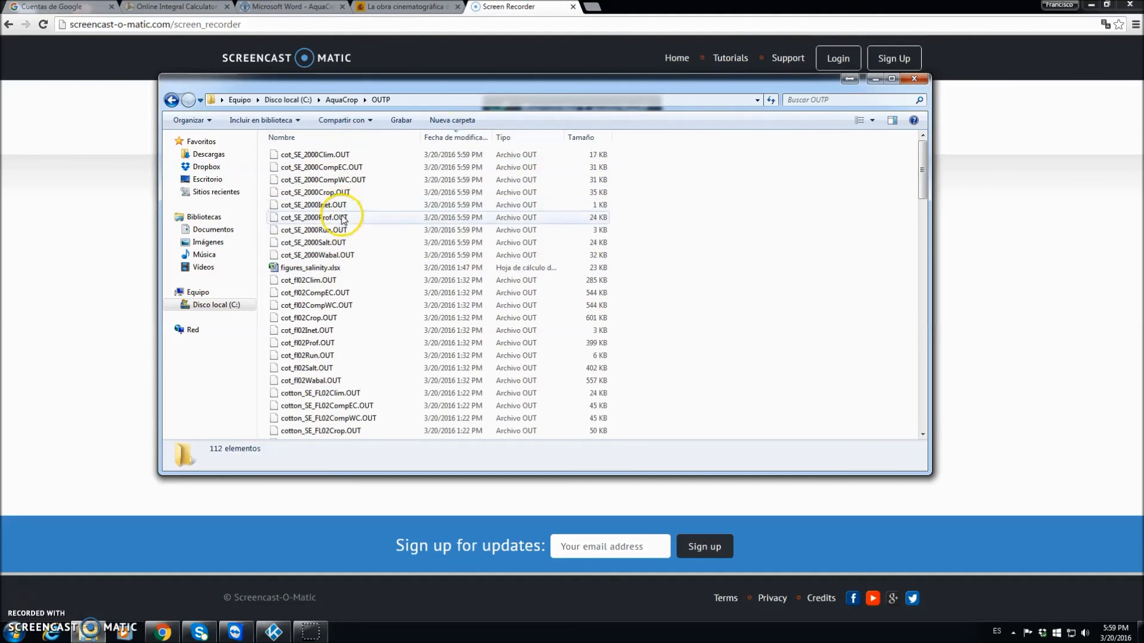
- Start Excel and browse to the C:\AquaCrop\OUTP folder for a file to open
click(14, 635)
click(78, 398)
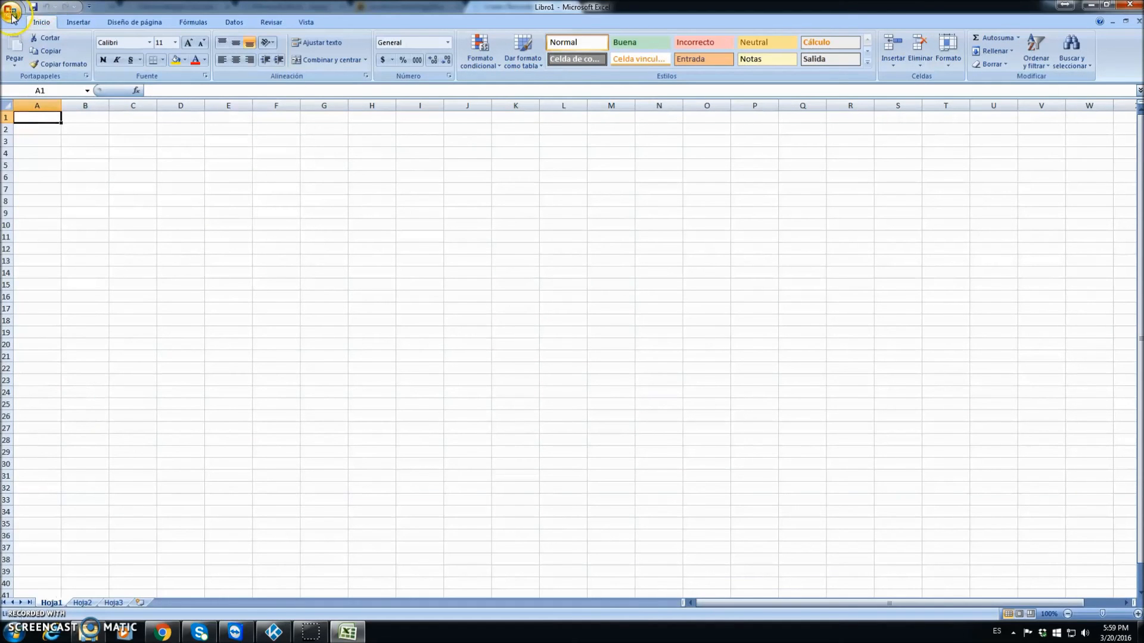
click(13, 14)
click(36, 64)
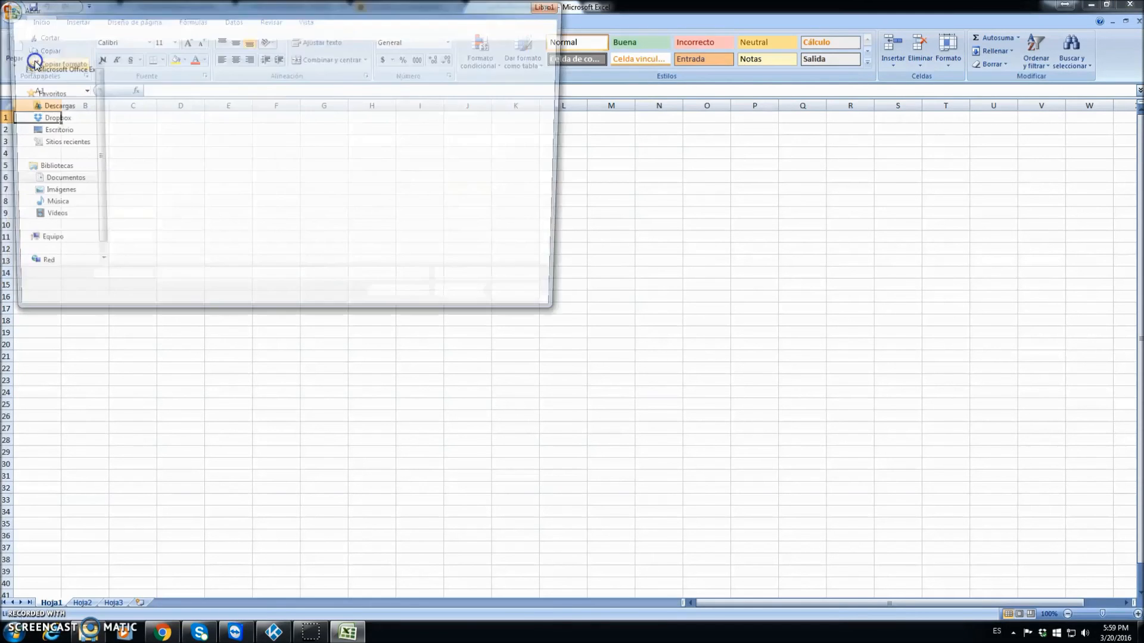
click(57, 256)
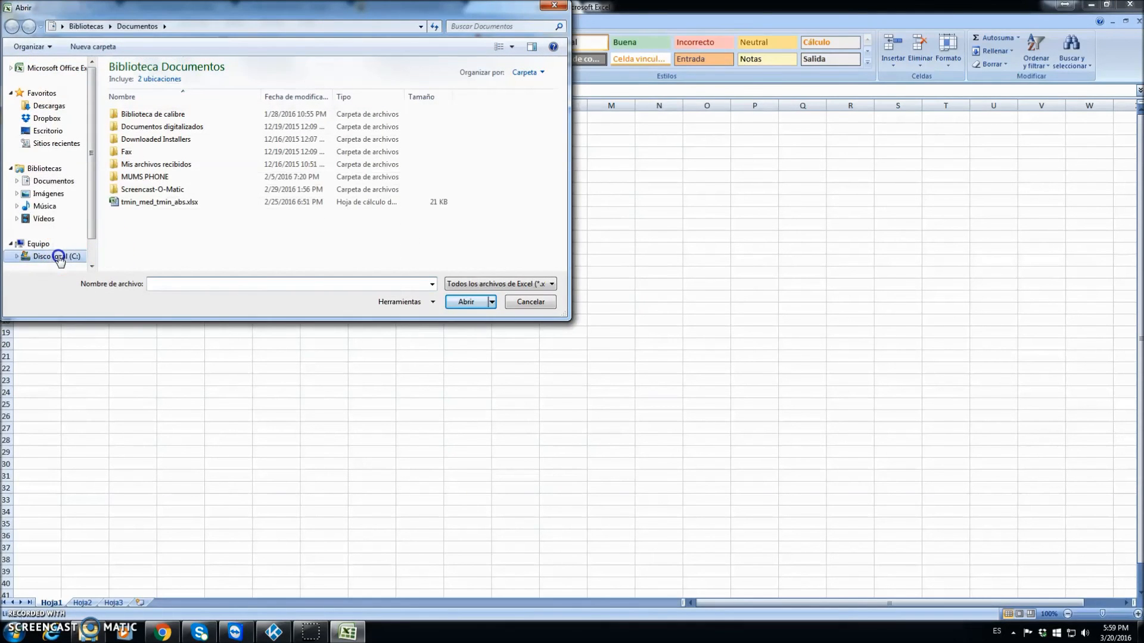
double_click(137, 81)
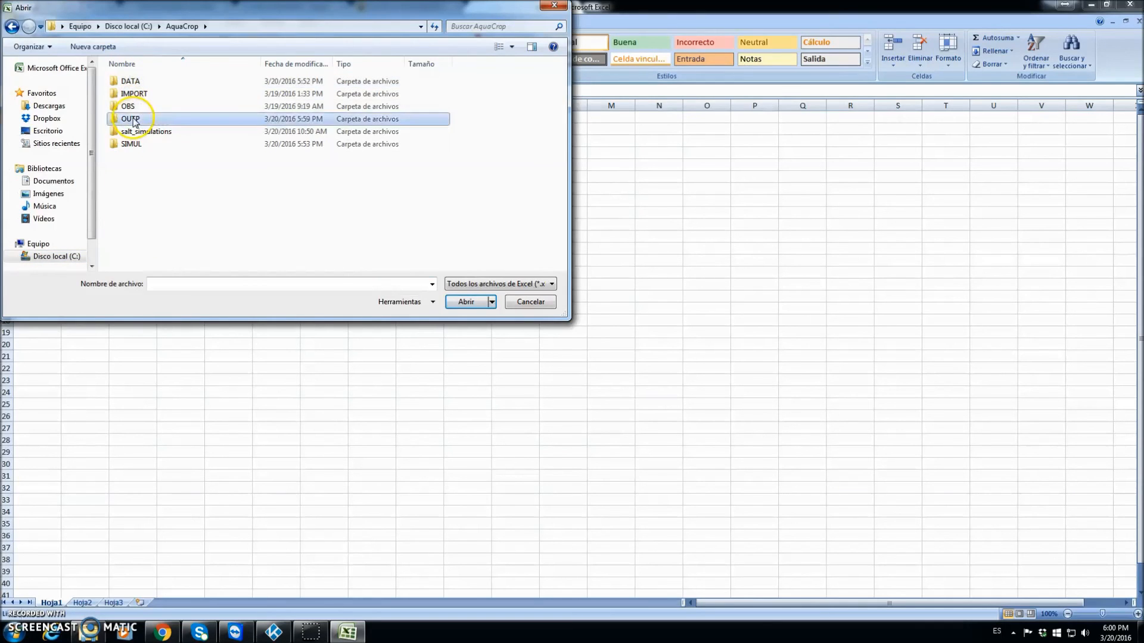
double_click(132, 119)
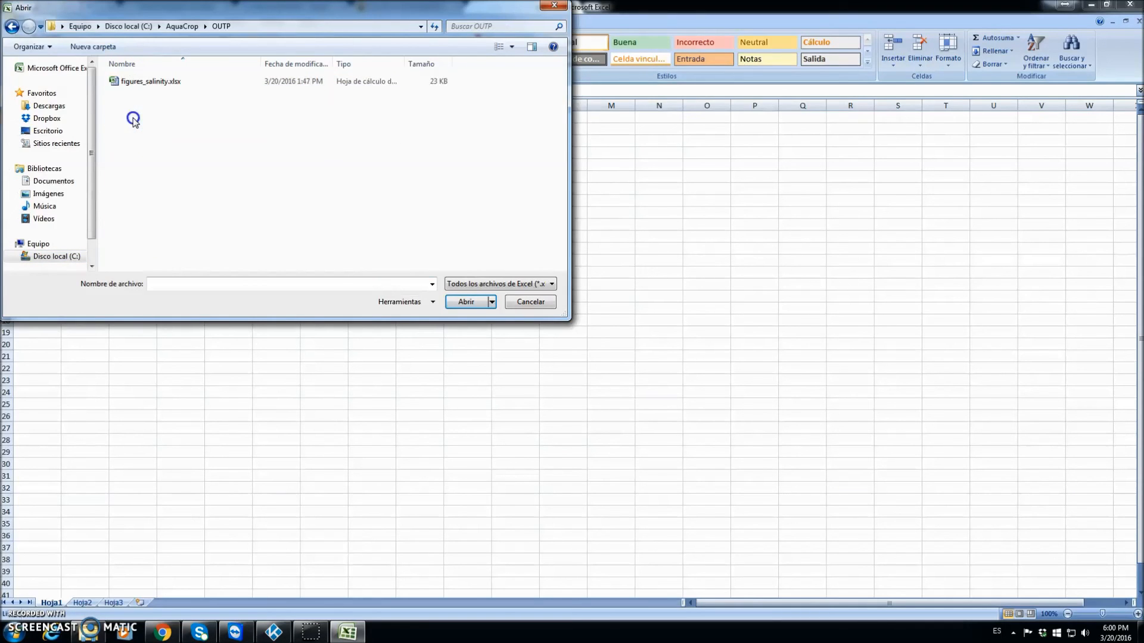
- Show all file types sorted by newest modification date and open cot_SE_2000Crop.OUT for text import
click(552, 285)
click(537, 296)
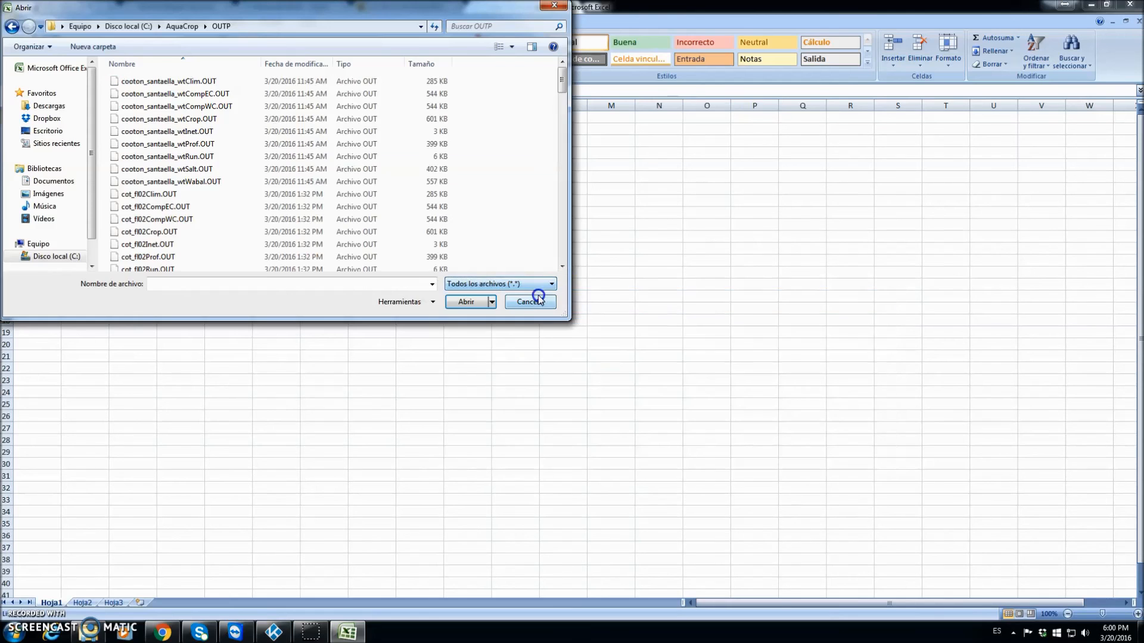
click(295, 63)
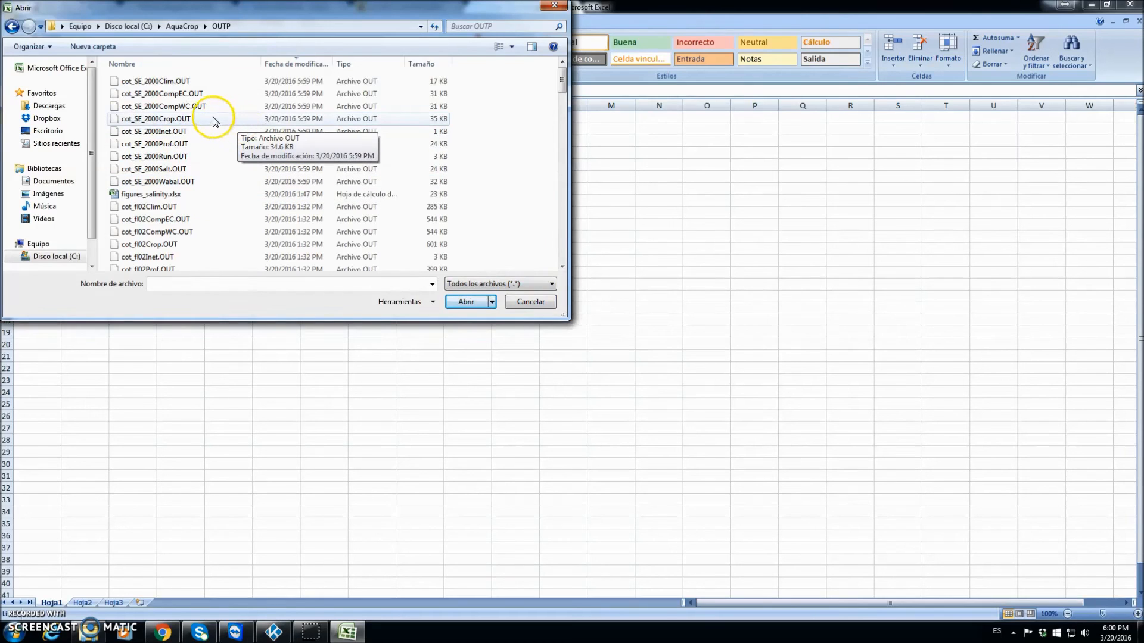
double_click(169, 124)
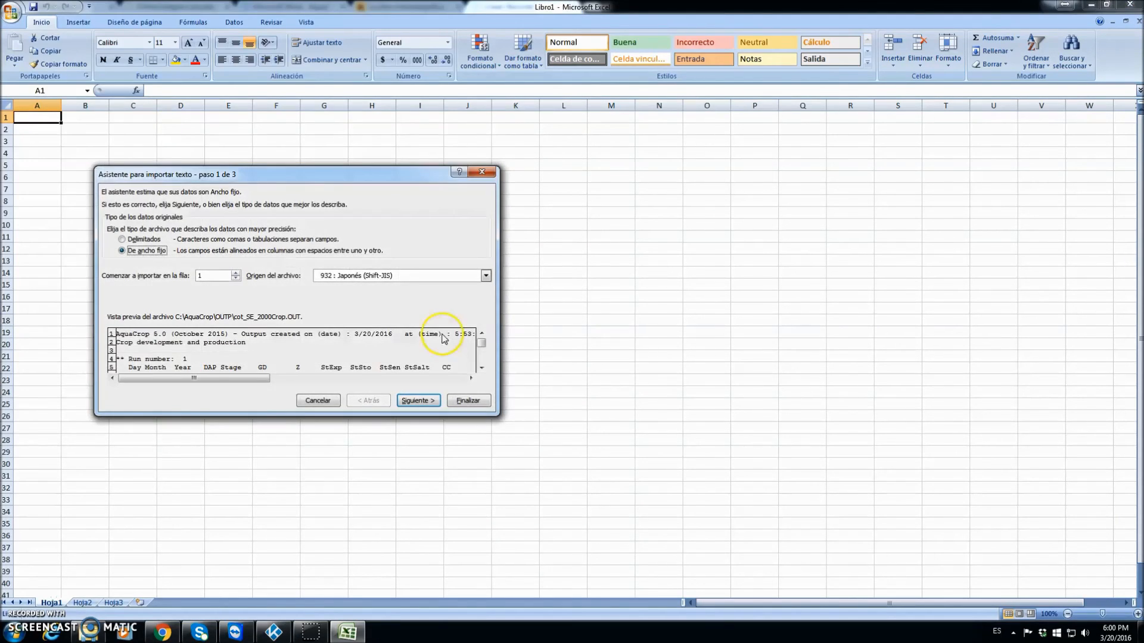
- Import the crop output text as delimited data, with tab and space as separators and consecutive separators treated as one
click(122, 239)
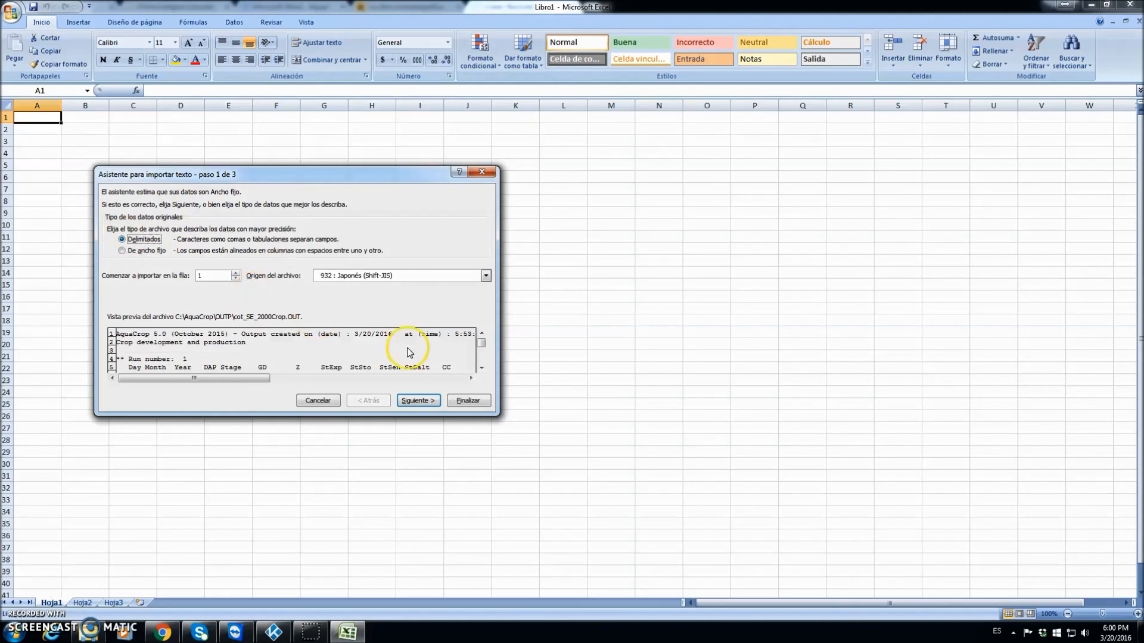
click(413, 399)
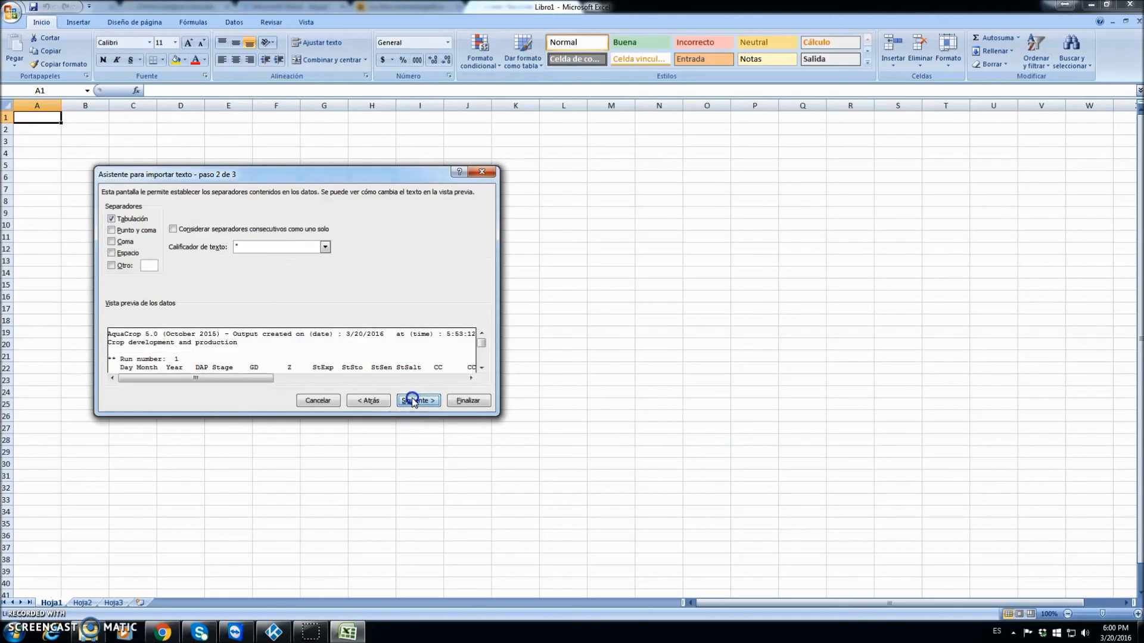
click(112, 253)
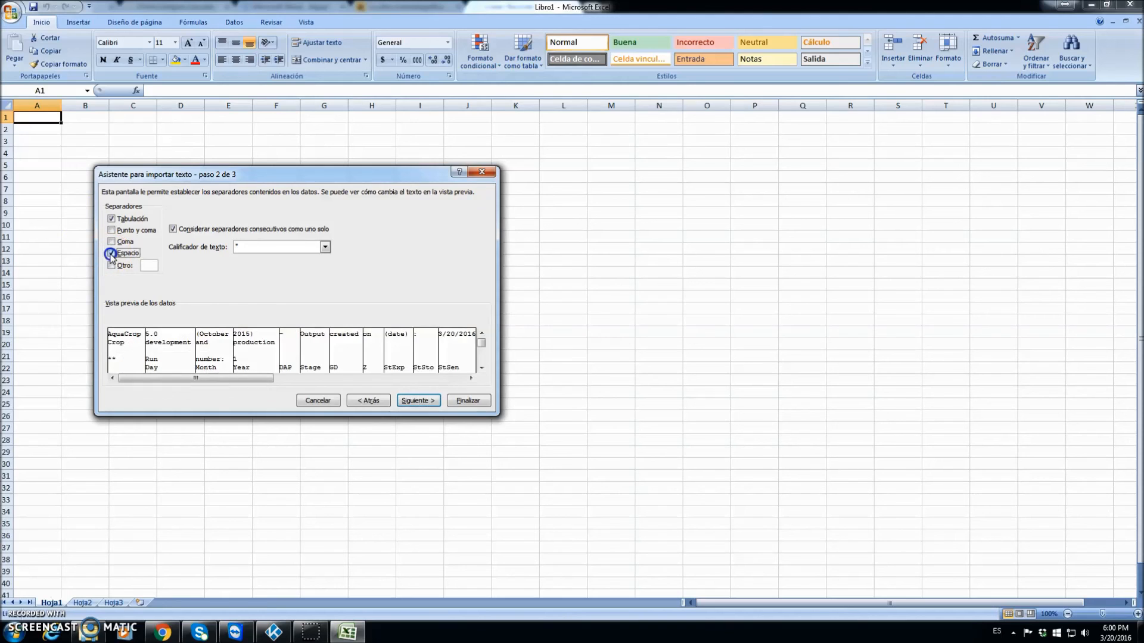
click(468, 400)
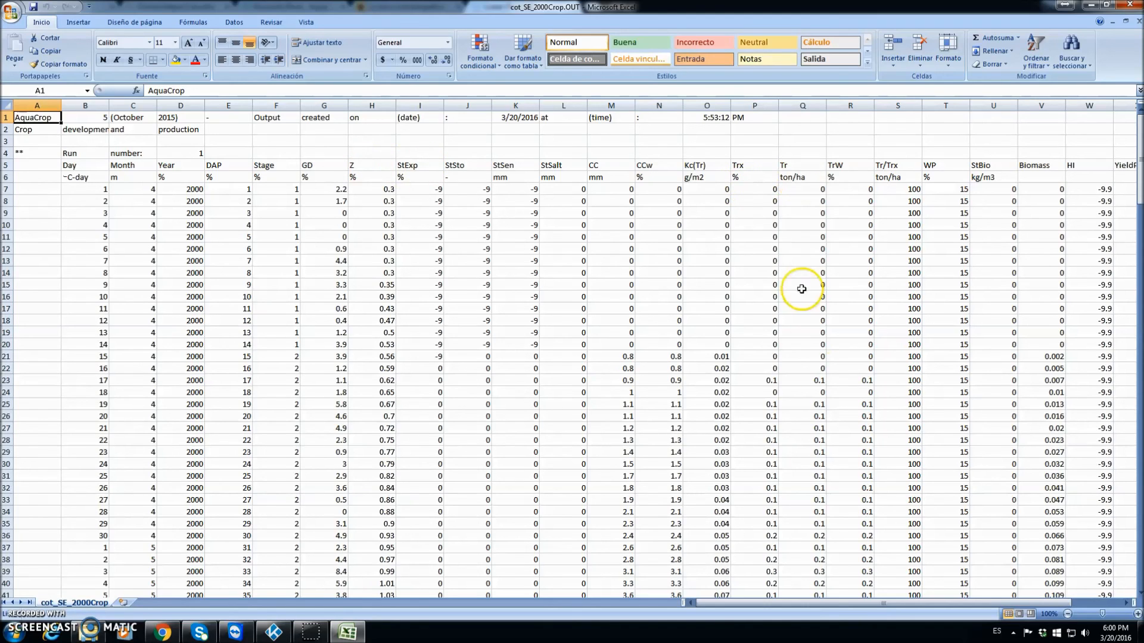
- Insert a basic 2D line chart of the daily Biomass values in V7:V180
click(1126, 603)
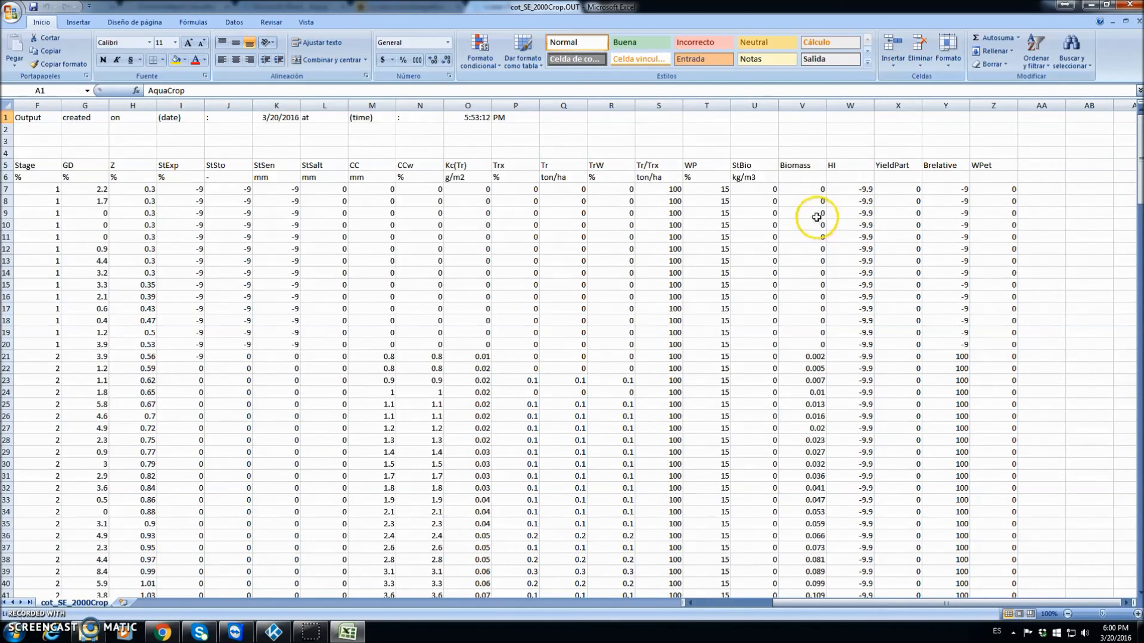
drag(806, 188, 800, 438)
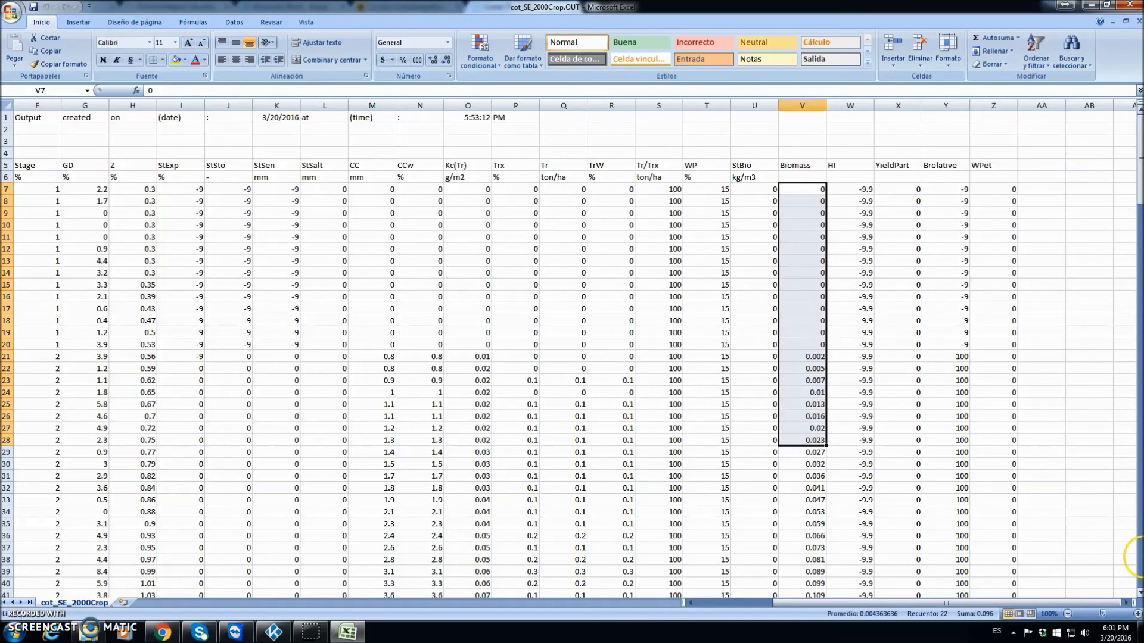
click(1139, 555)
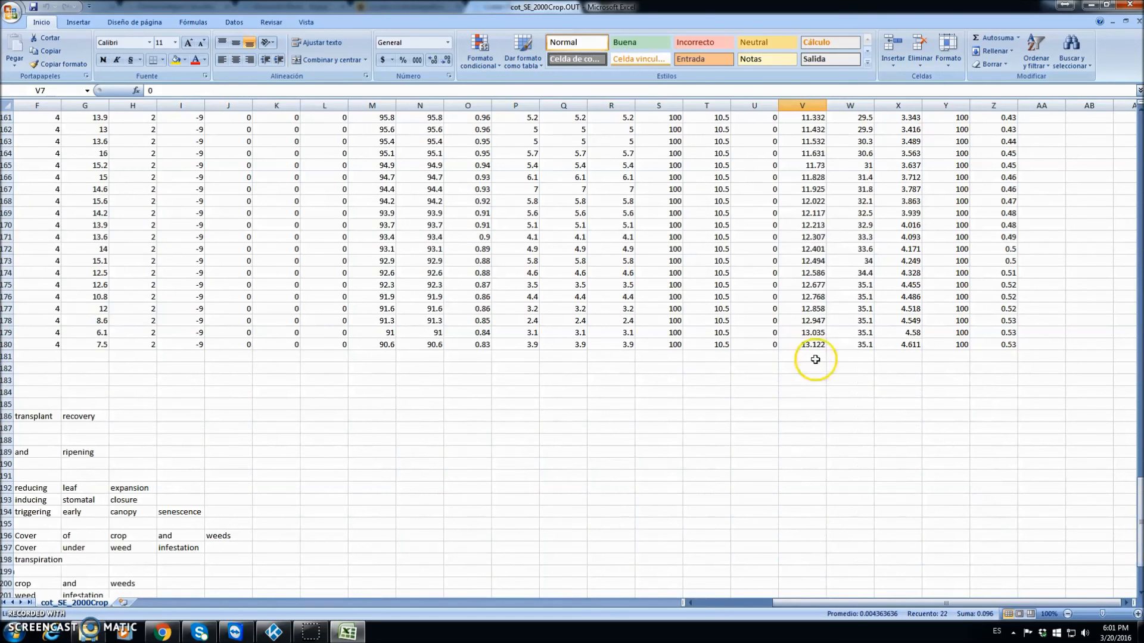
shift+click(812, 345)
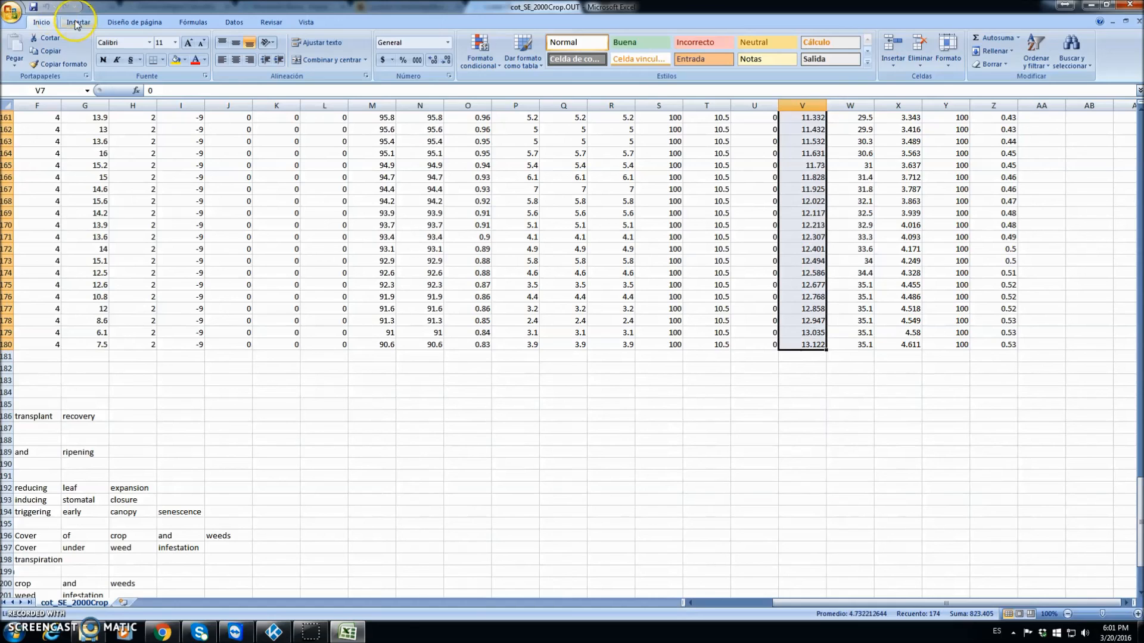
click(77, 23)
click(243, 51)
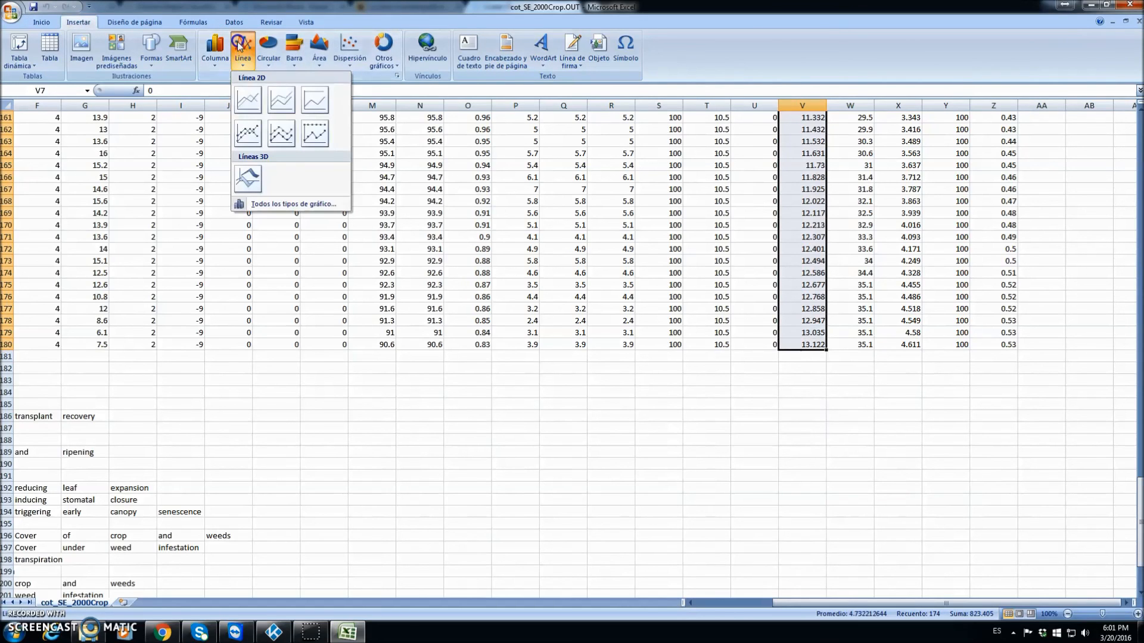
click(258, 106)
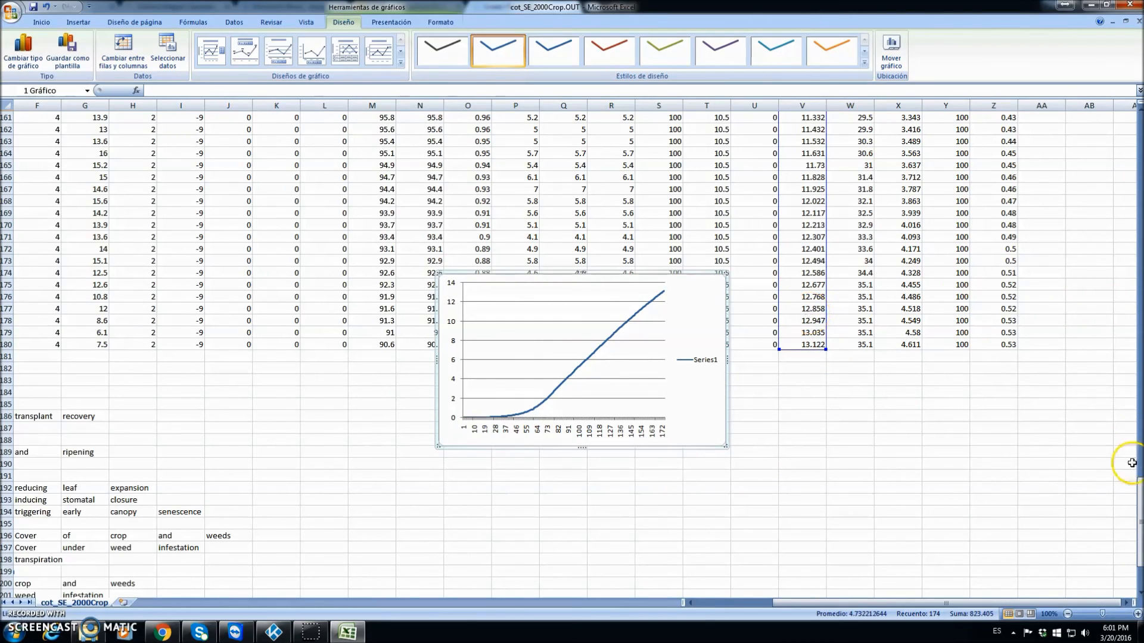
drag(1140, 514, 1139, 156)
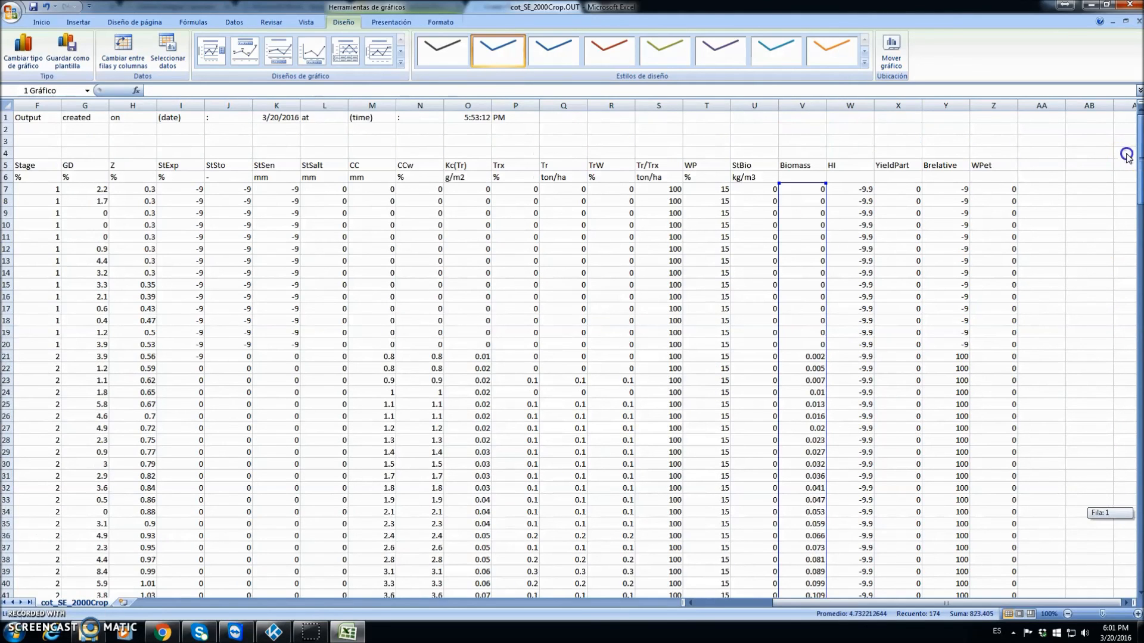